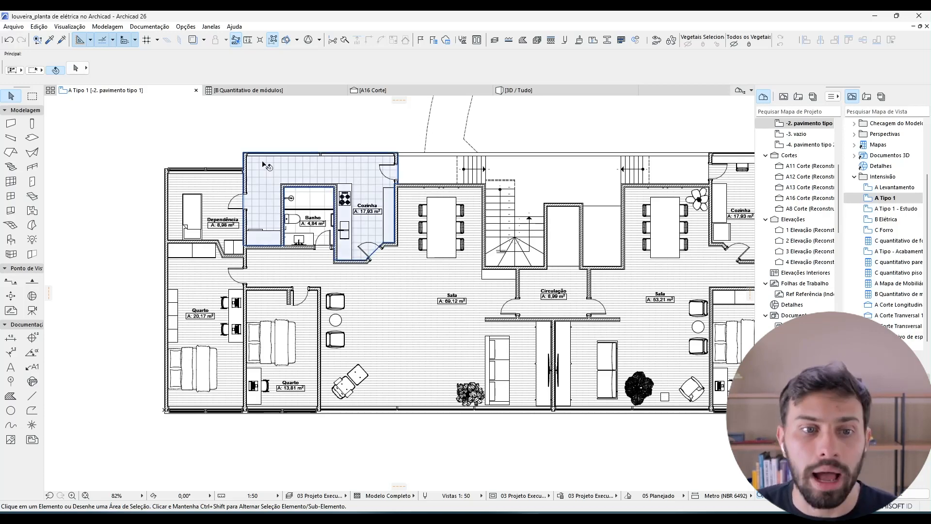
# Open the kitchen slab's settings and bring its cover fill (Trama em Vista) options for plan and section into full view
pyautogui.scroll(5, 264, 162)
pyautogui.scroll(1, 310, 181)
pyautogui.click(317, 186)
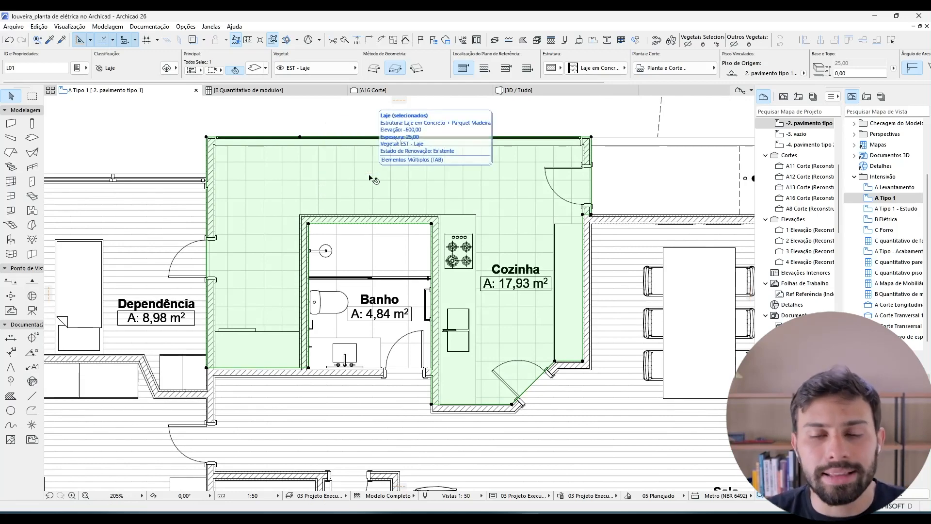
pyautogui.hotkey('ctrl', 't')
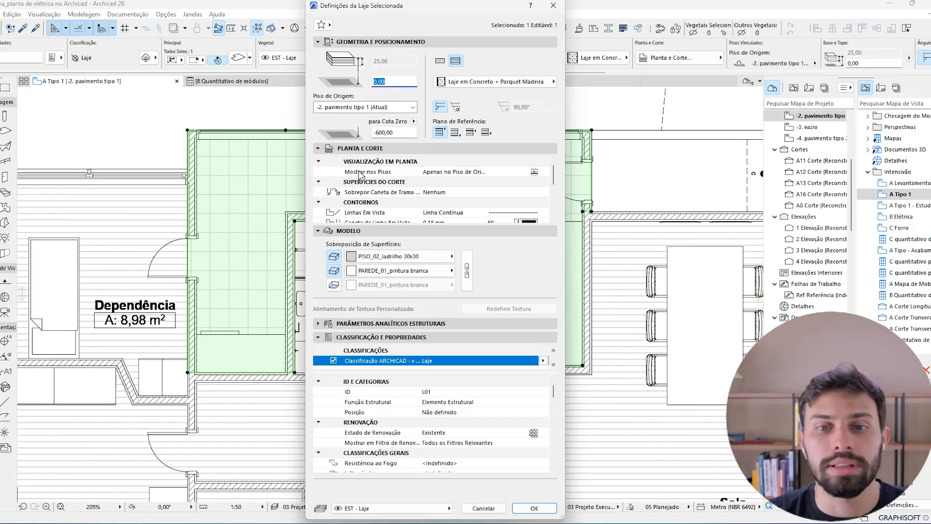
pyautogui.scroll(-5, 388, 185)
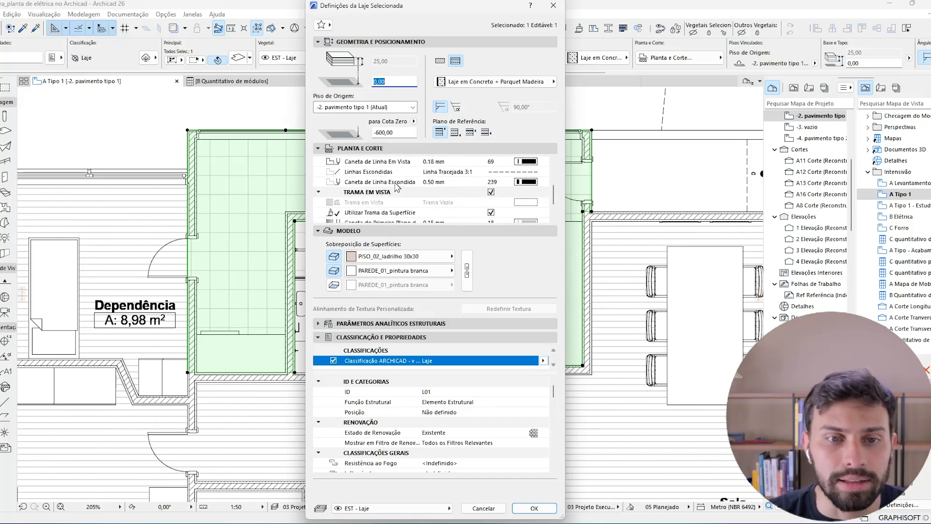
pyautogui.click(395, 231)
pyautogui.click(393, 258)
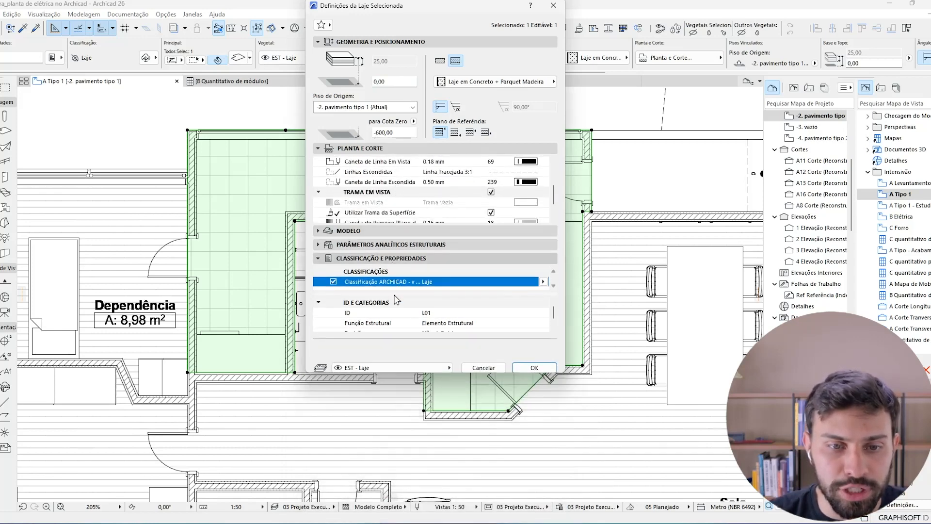
pyautogui.moveTo(404, 311); pyautogui.dragTo(391, 434)
pyautogui.click(386, 254)
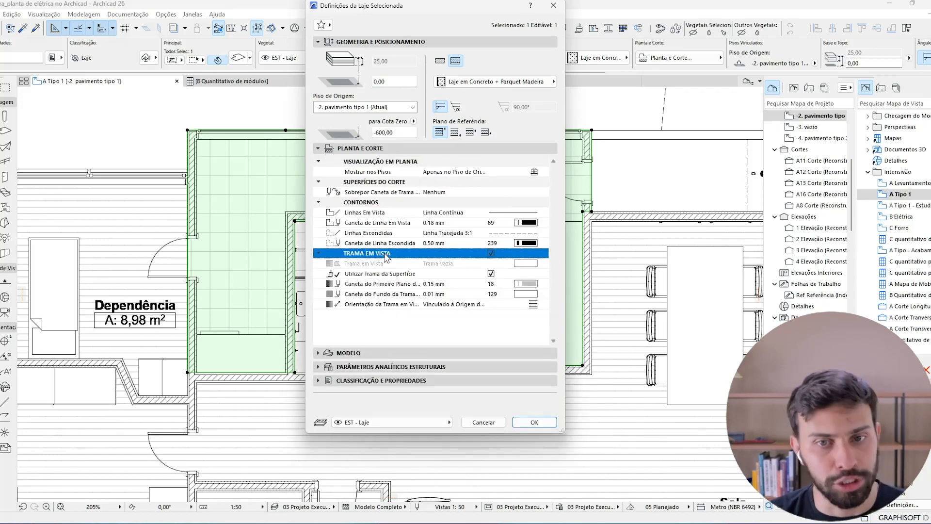
# Toggle the slab's Trama em Vista and Utilizar Trama da Superfície options off and back on
pyautogui.click(491, 253)
pyautogui.click(491, 253)
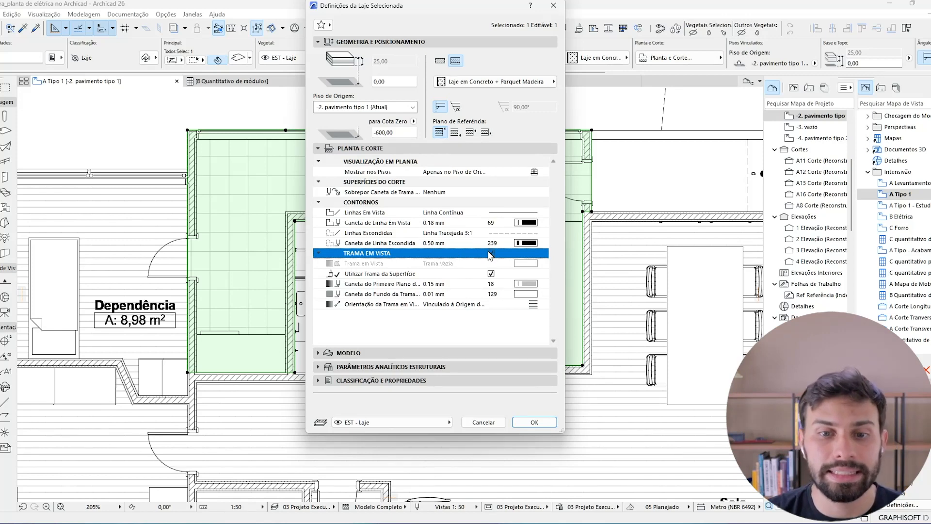
pyautogui.click(468, 278)
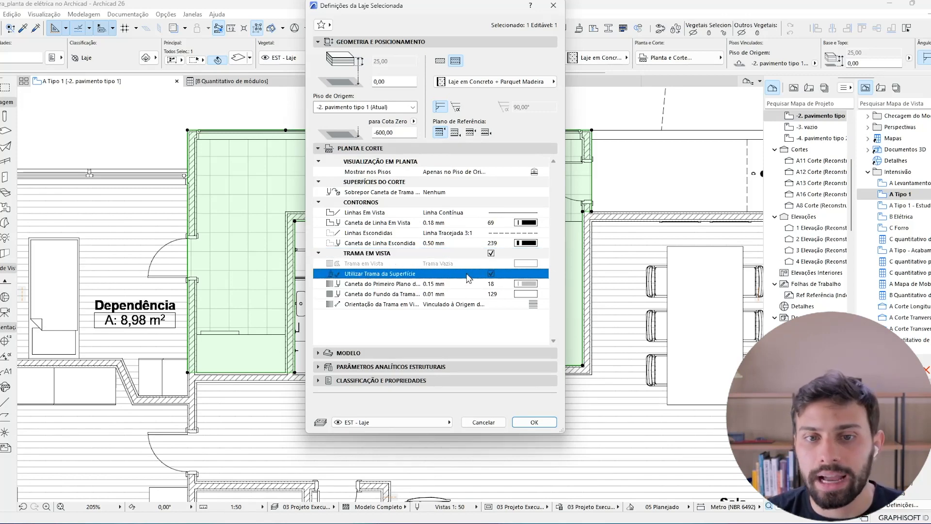
pyautogui.click(492, 274)
pyautogui.click(492, 275)
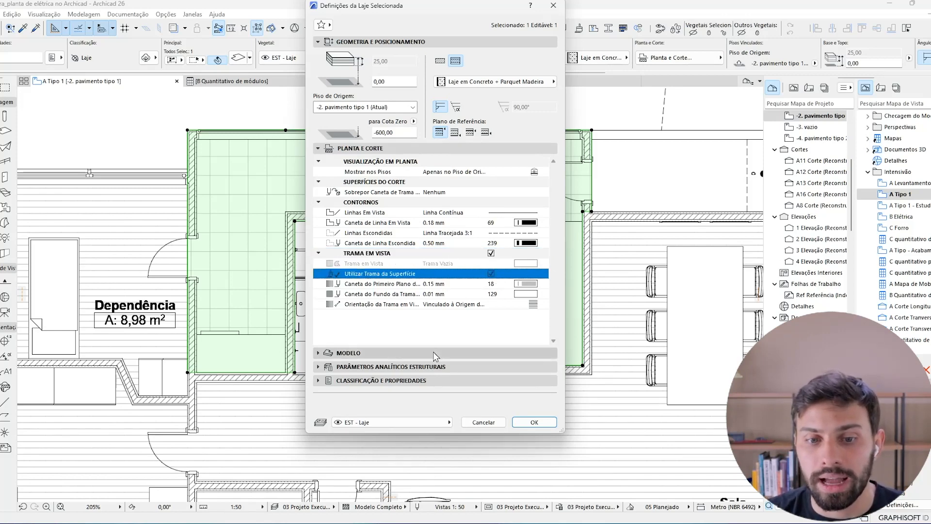
# Review the slab's surface overrides, cover fill pens and fill orientation choices, and close the slab settings
pyautogui.click(348, 353)
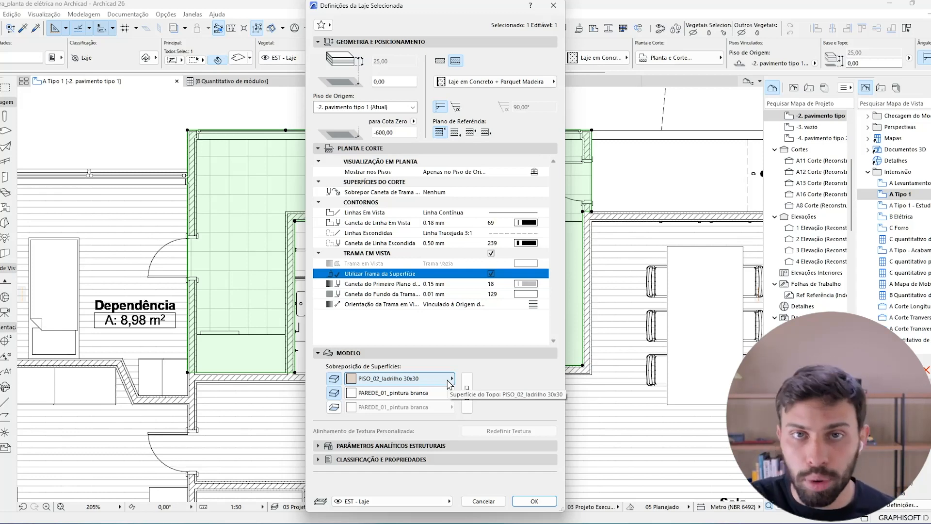
pyautogui.click(449, 381)
pyautogui.click(449, 381)
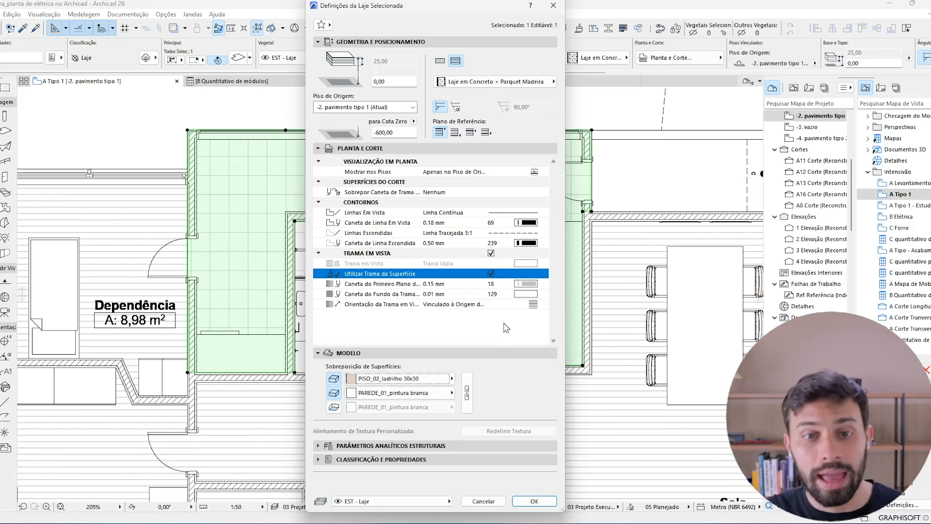
pyautogui.click(543, 284)
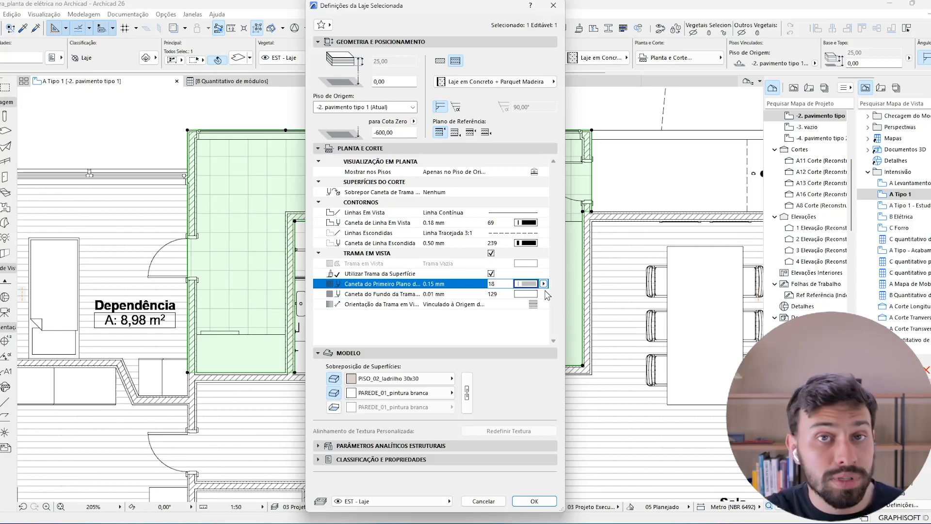
pyautogui.click(460, 305)
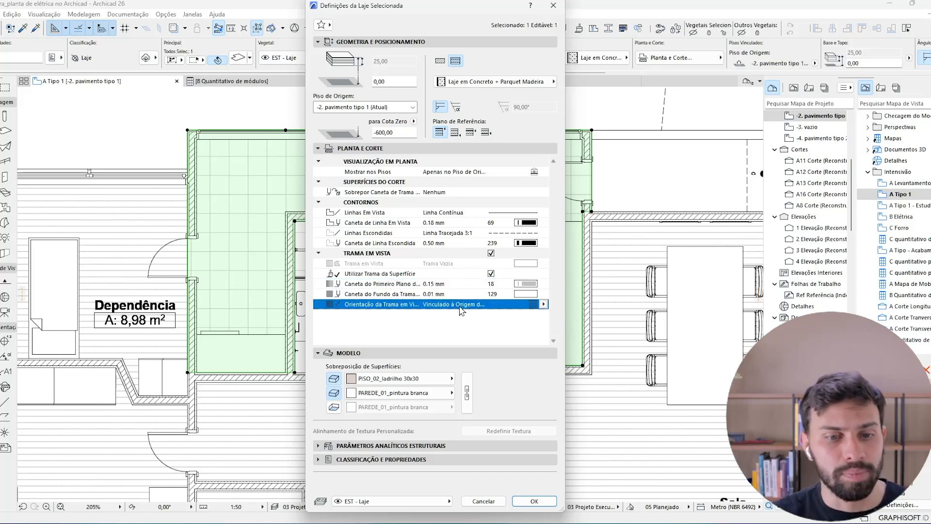
pyautogui.click(545, 304)
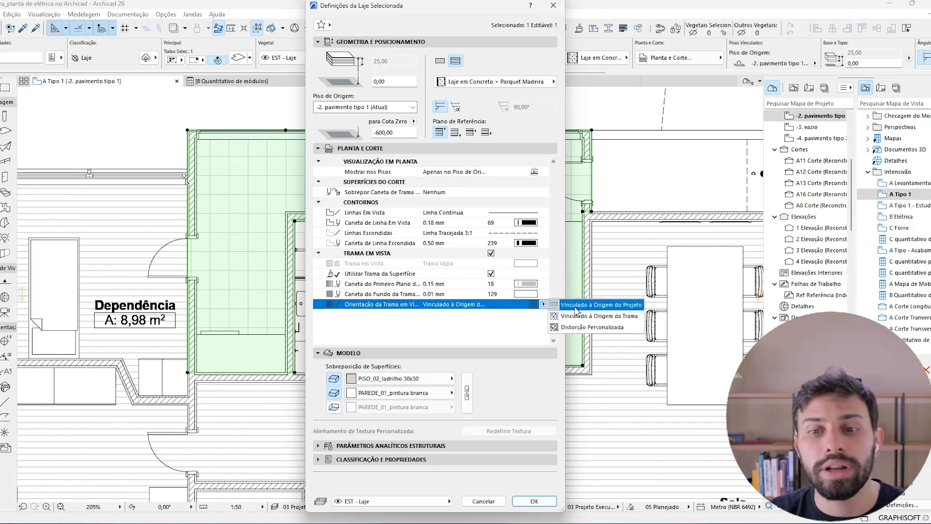
pyautogui.click(541, 309)
pyautogui.click(534, 502)
# Deselect the slab and examine the project origin at the building's lower-left corner in relation to the kitchen tiling
pyautogui.scroll(-10, 440, 255)
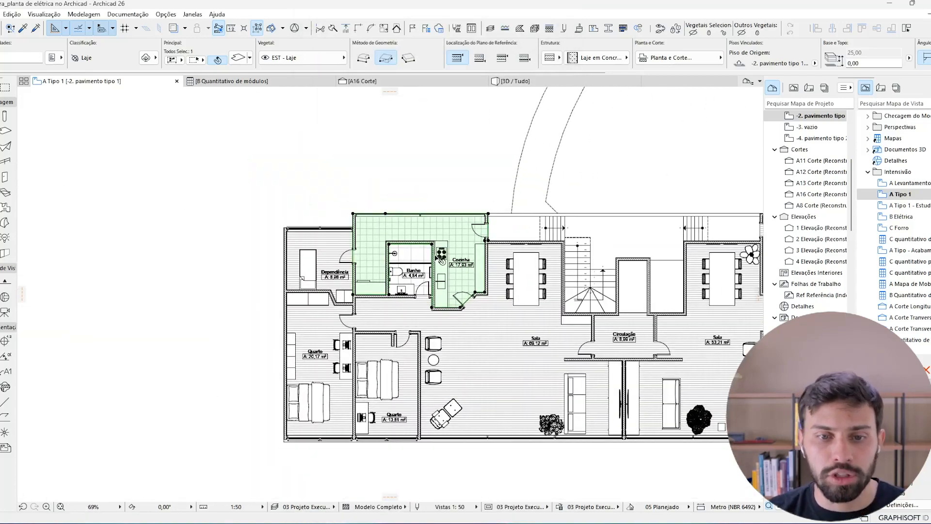
pyautogui.click(307, 247)
pyautogui.scroll(7, 307, 248)
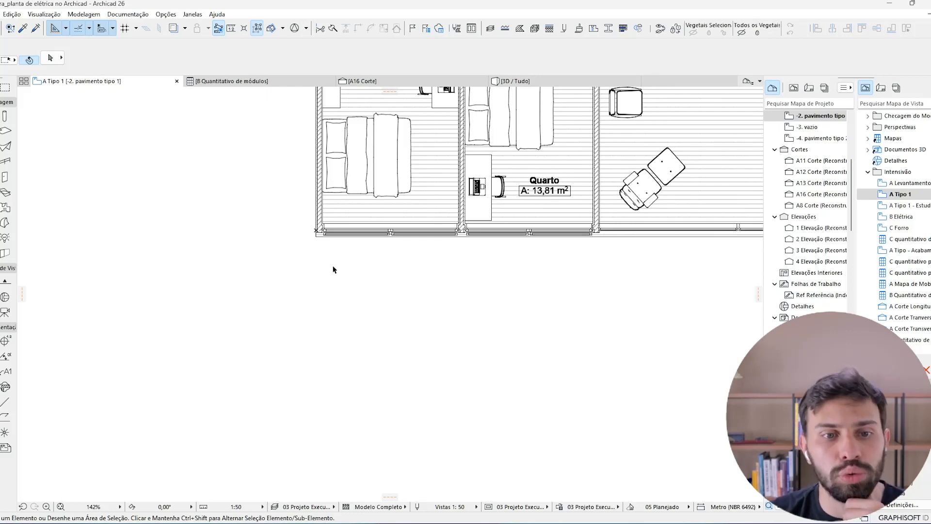
pyautogui.scroll(-3, 333, 267)
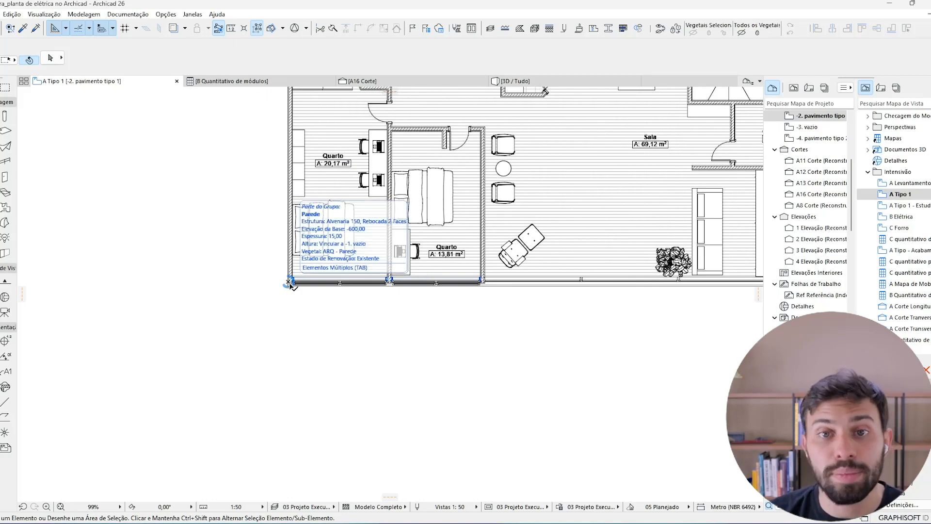
pyautogui.moveTo(517, 116); pyautogui.dragTo(401, 290, button='middle')
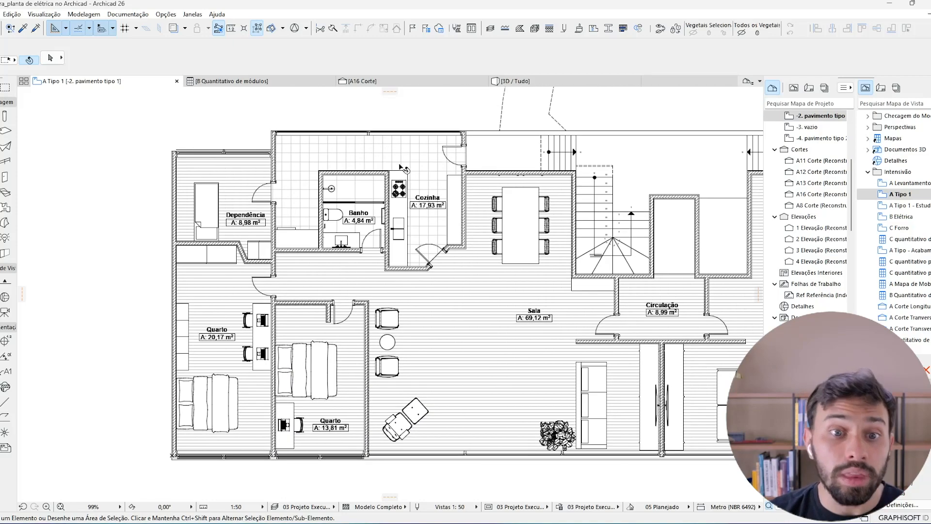
# Set the kitchen slab's cover fill orientation to Vinculado à Origem da Trama
pyautogui.click(376, 137)
pyautogui.doubleClick(376, 137)
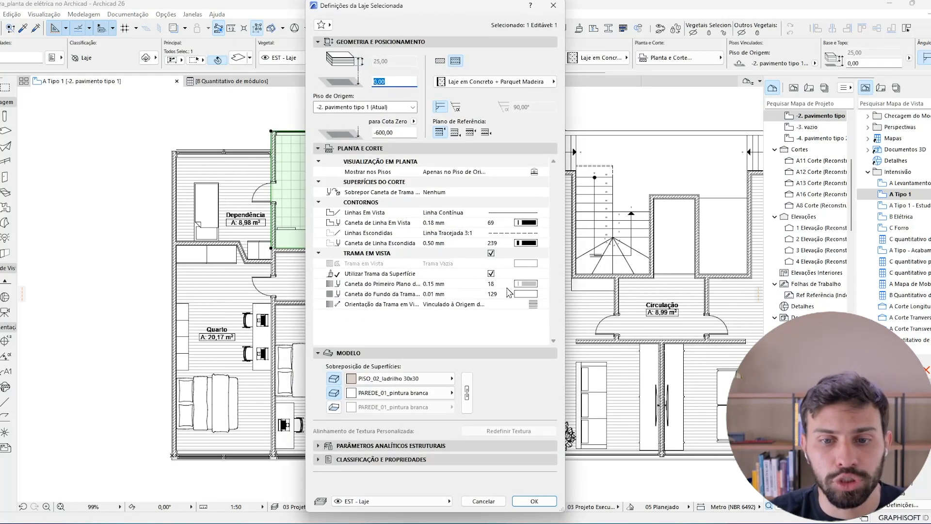
pyautogui.click(541, 305)
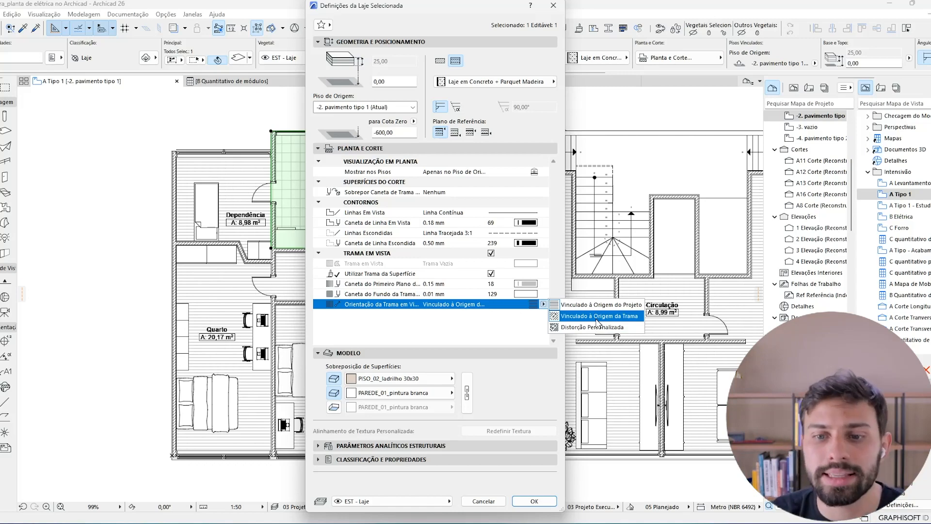
pyautogui.click(598, 315)
pyautogui.click(534, 501)
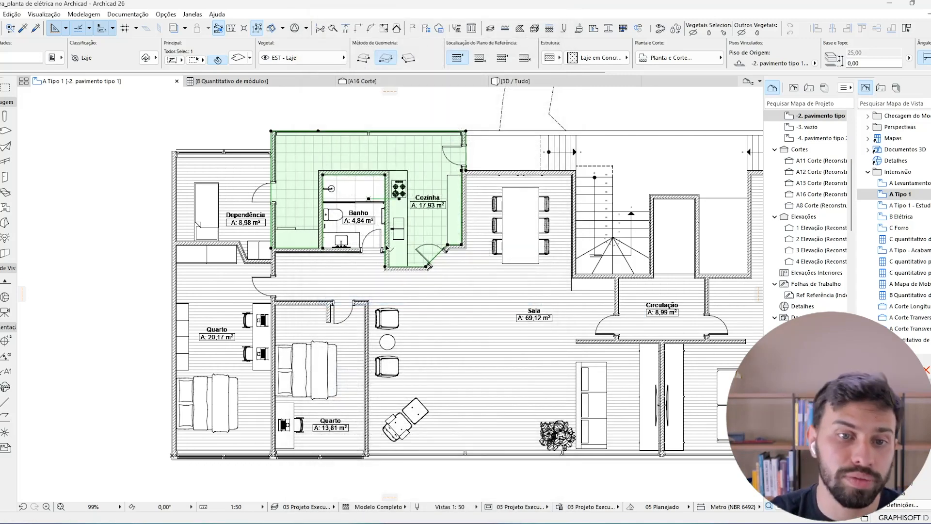
# Move the slab's fill origin from the bathroom wall to the open kitchen floor above the bathroom
pyautogui.scroll(3, 344, 186)
pyautogui.hotkey('ctrl', '2')
pyautogui.keyDown('ctrl'); pyautogui.moveTo(386, 206); pyautogui.dragTo(466, 223); pyautogui.keyUp('ctrl')
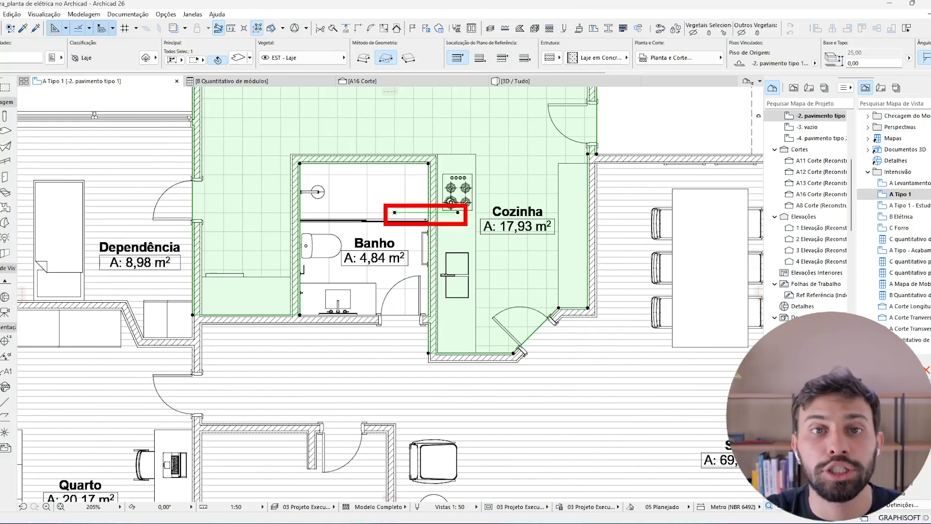
pyautogui.press('Escape')
pyautogui.click(395, 212)
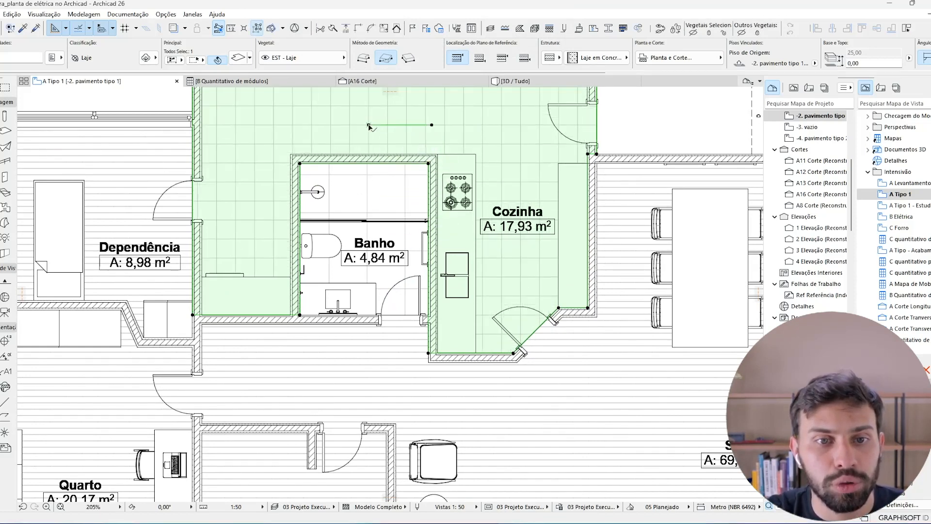
# Rotate the kitchen slab's fill direction to a diagonal of about 45° around its origin
pyautogui.moveTo(437, 120); pyautogui.dragTo(407, 190, button='middle')
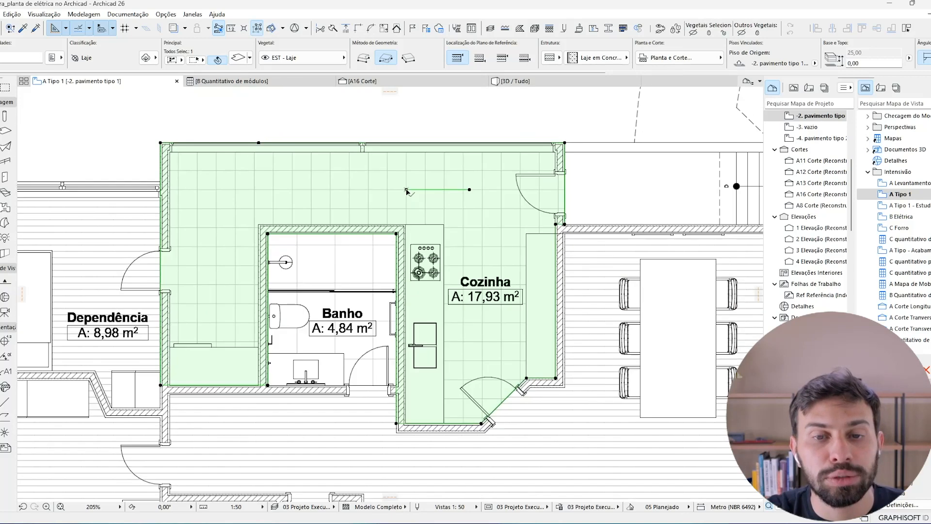
pyautogui.click(407, 189)
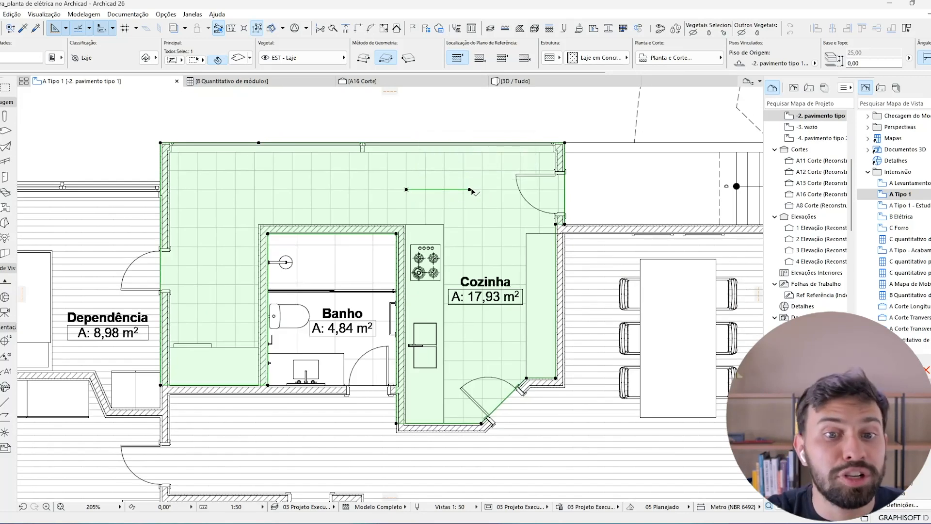
pyautogui.click(470, 190)
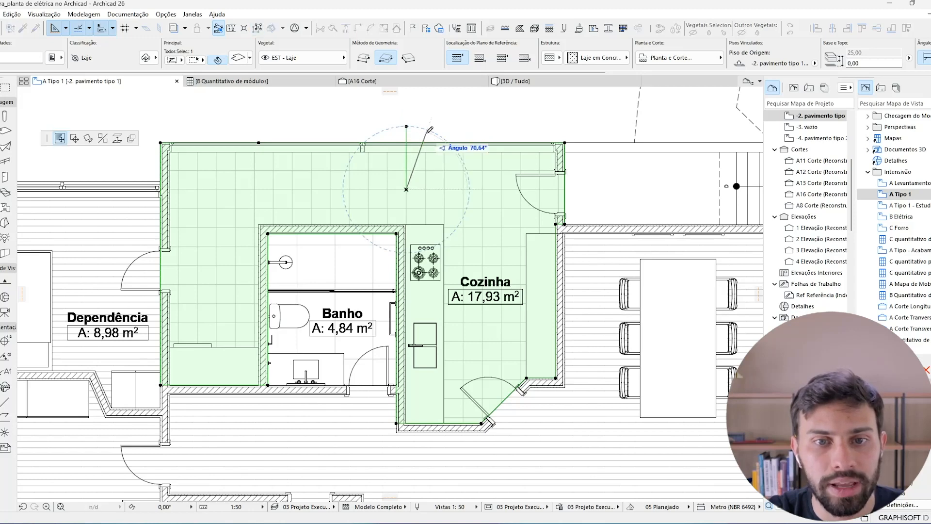
pyautogui.click(449, 149)
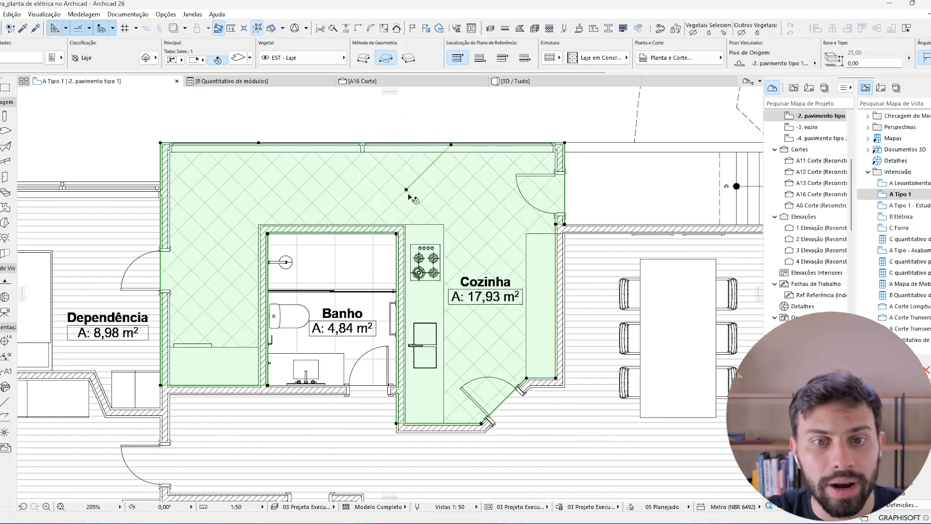
# Move the diagonal fill's origin toward the kitchen entrance door and rotate the fill direction back to horizontal
pyautogui.click(454, 203)
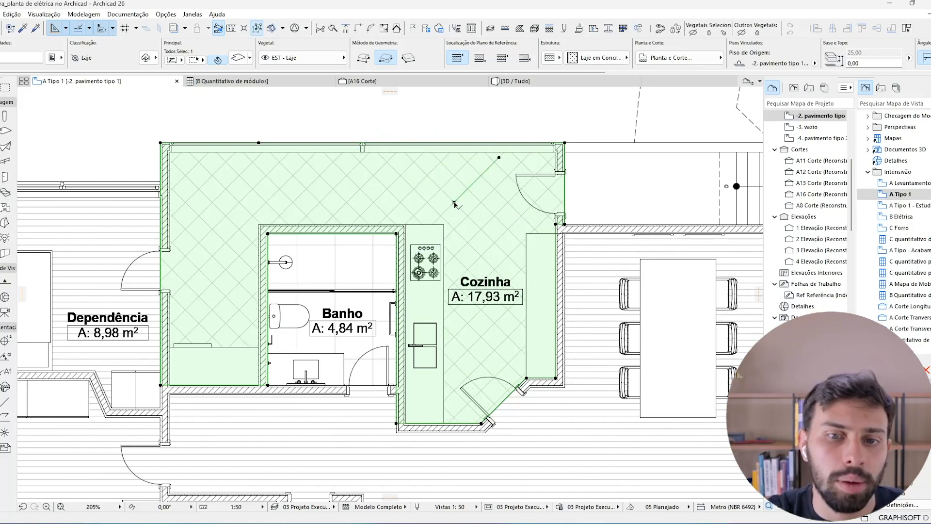
pyautogui.click(499, 158)
pyautogui.click(523, 202)
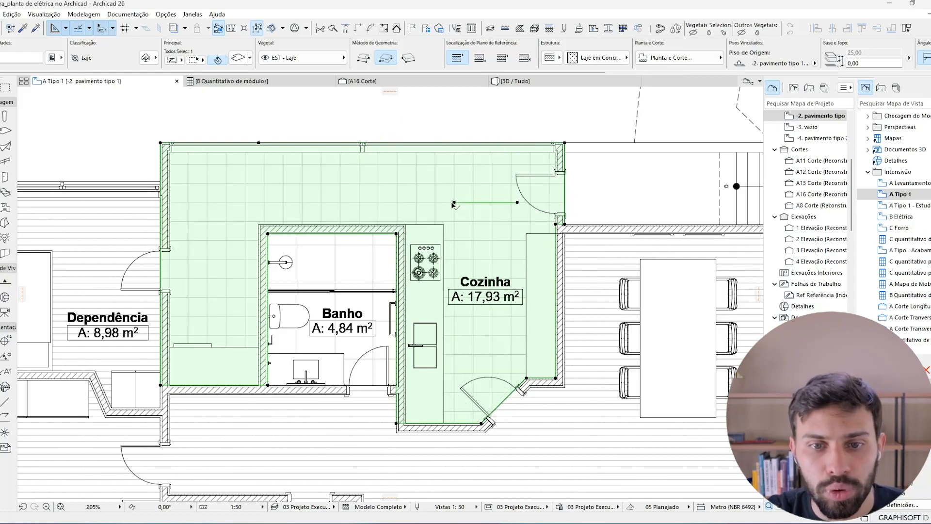
# Move the slab's fill origin to the kitchen's inner upper-right corner beside the entrance door and deselect the slab
pyautogui.click(454, 202)
pyautogui.scroll(5, 549, 166)
pyautogui.click(561, 138)
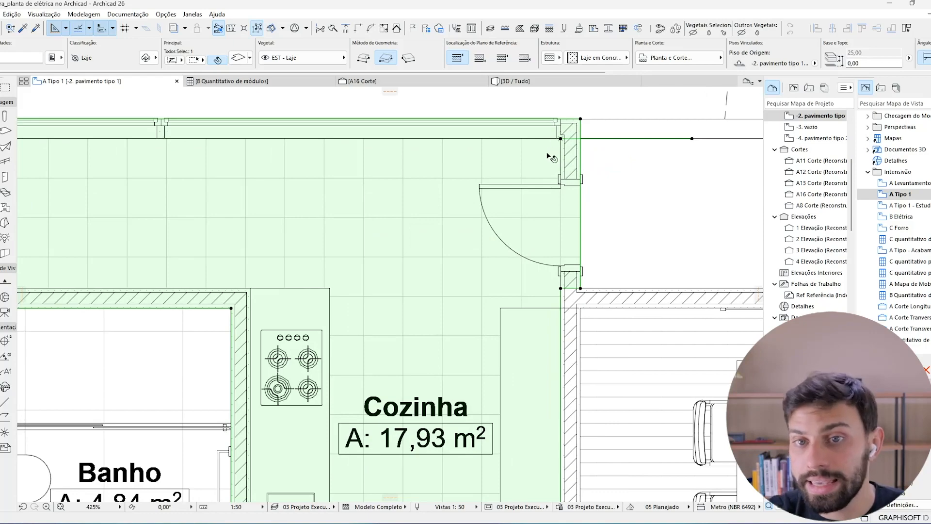
pyautogui.press('Escape')
# Isolate the kitchen's entrance-door corner with a rectangular marquee and examine where the floor tiling starts in 3D
pyautogui.scroll(-4, 553, 158)
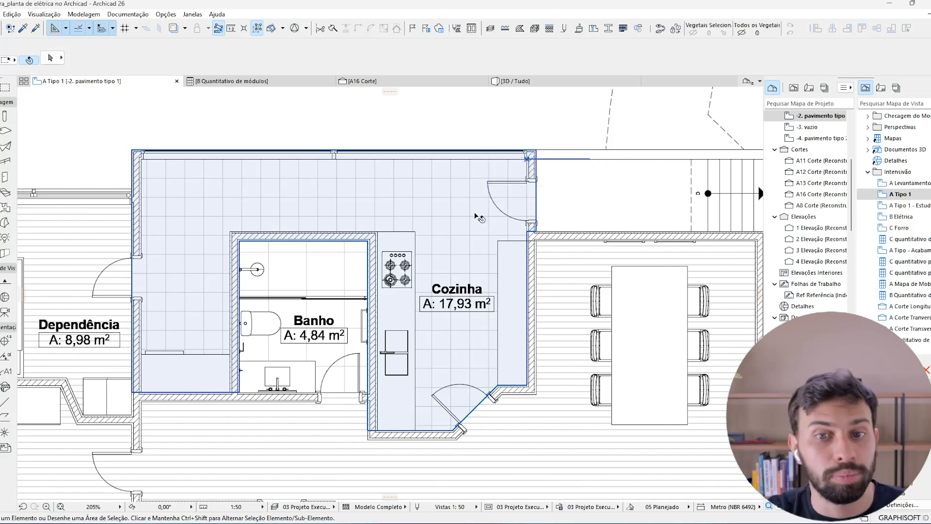
pyautogui.press('m')
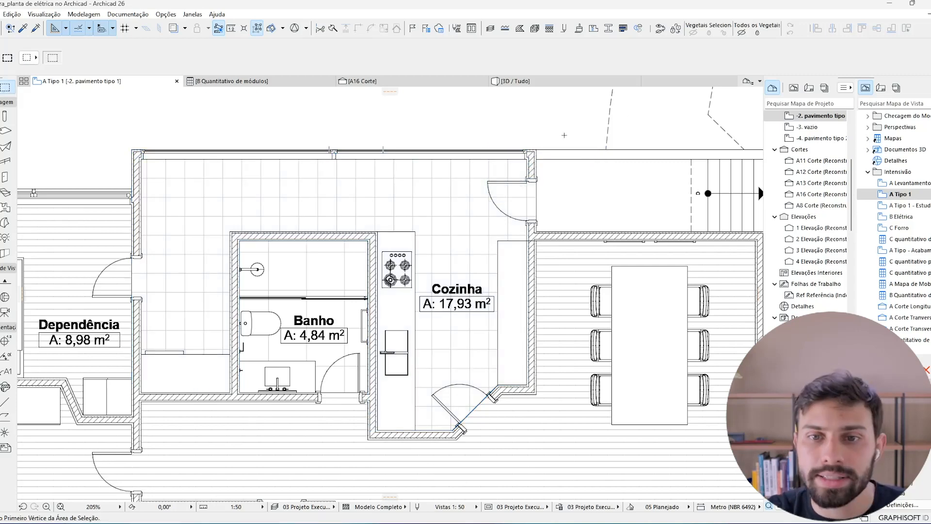
pyautogui.click(559, 135)
pyautogui.click(456, 221)
pyautogui.press('F5')
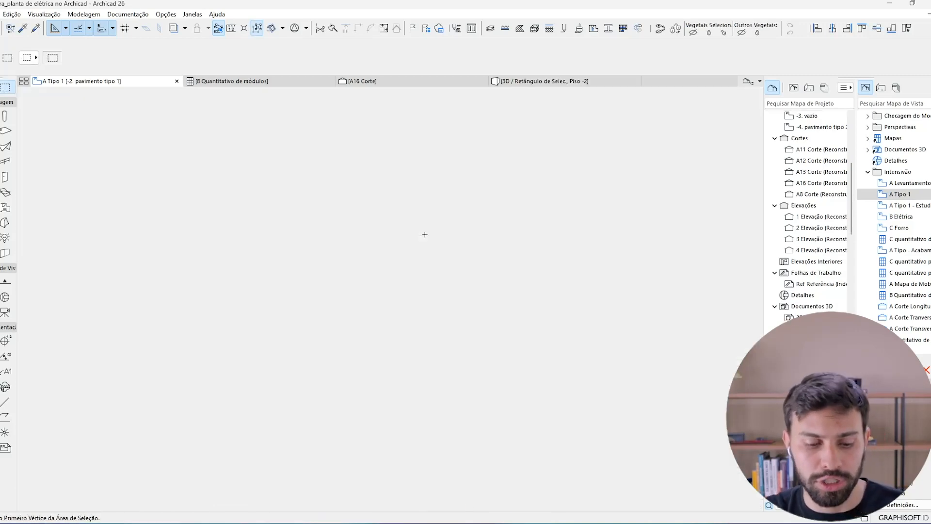
pyautogui.scroll(5, 385, 340)
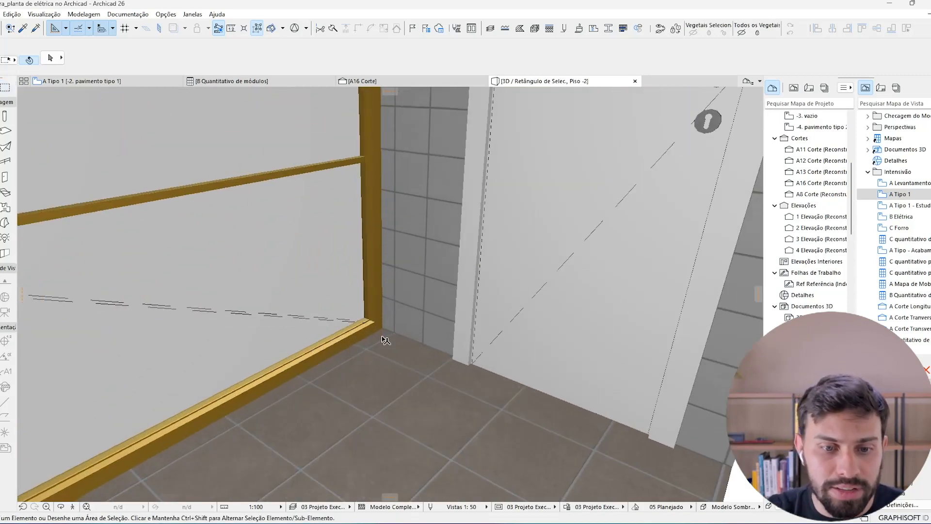
pyautogui.keyDown('shift'); pyautogui.moveTo(382, 337); pyautogui.dragTo(384, 378, button='middle'); pyautogui.keyUp('shift')
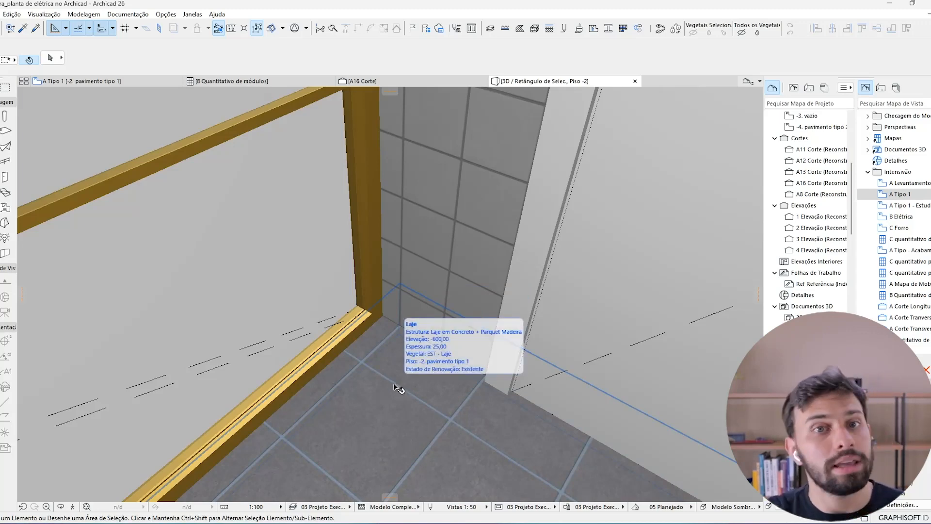
pyautogui.keyDown('shift'); pyautogui.moveTo(436, 353); pyautogui.dragTo(425, 332, button='middle'); pyautogui.keyUp('shift')
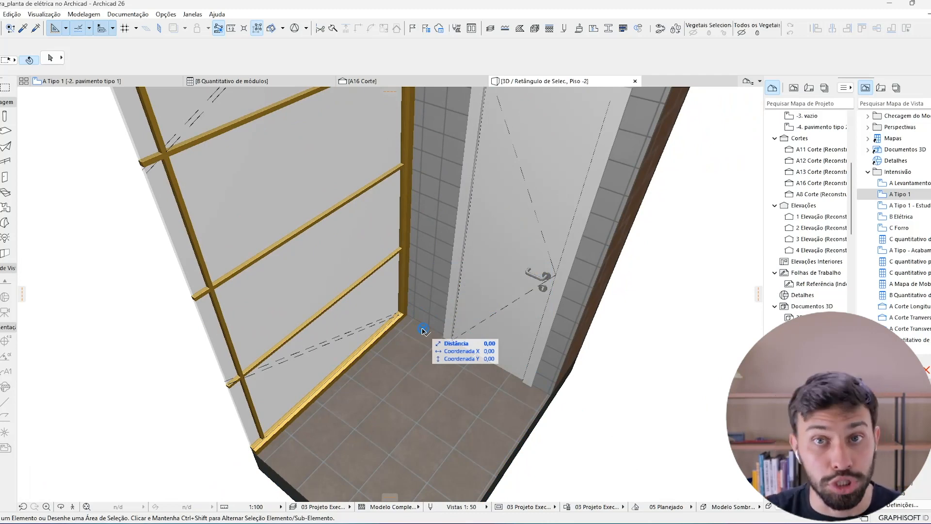
# Define the kitchen slab's 3D texture origin at the floor corner between the gold window frame and the tiled wall
pyautogui.click(147, 80)
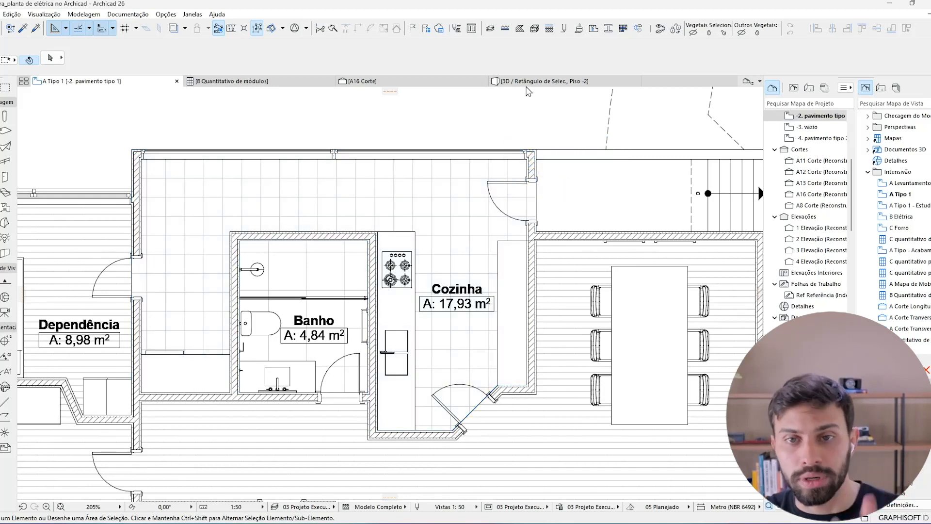
pyautogui.click(527, 83)
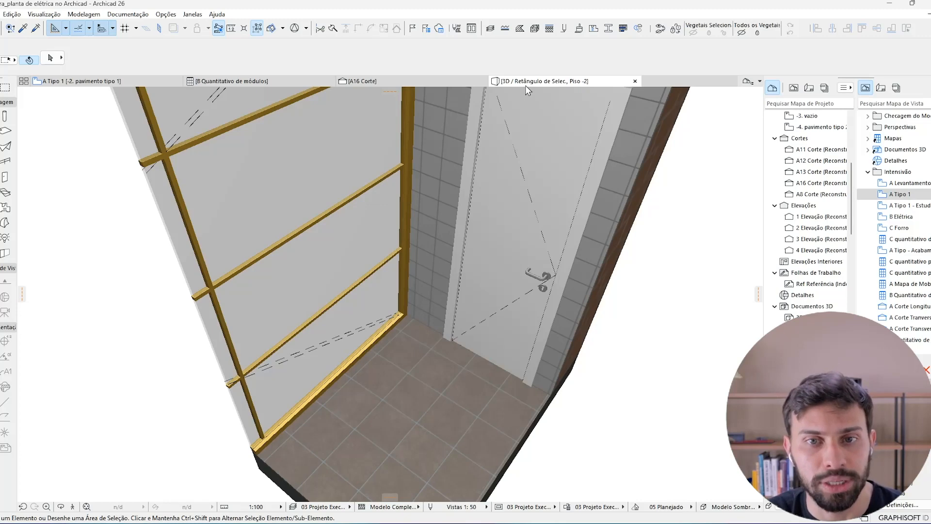
pyautogui.click(461, 410)
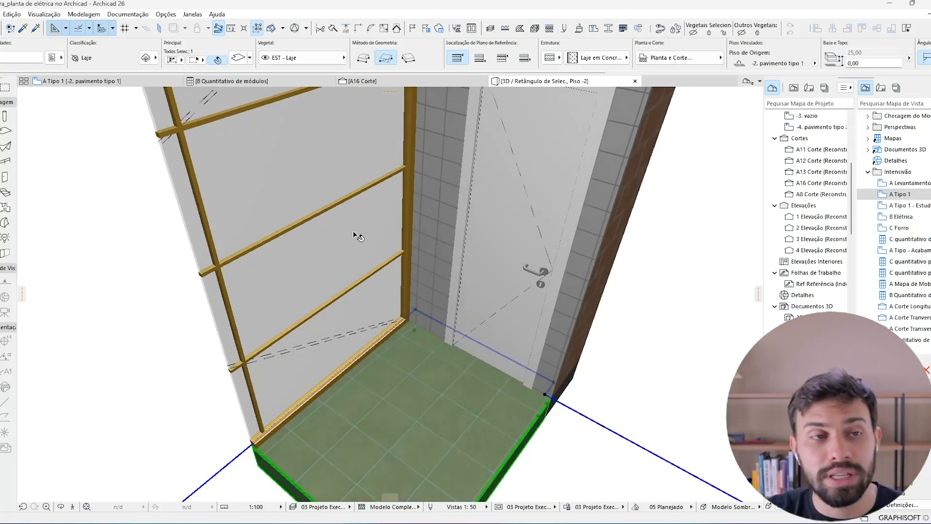
pyautogui.click(130, 15)
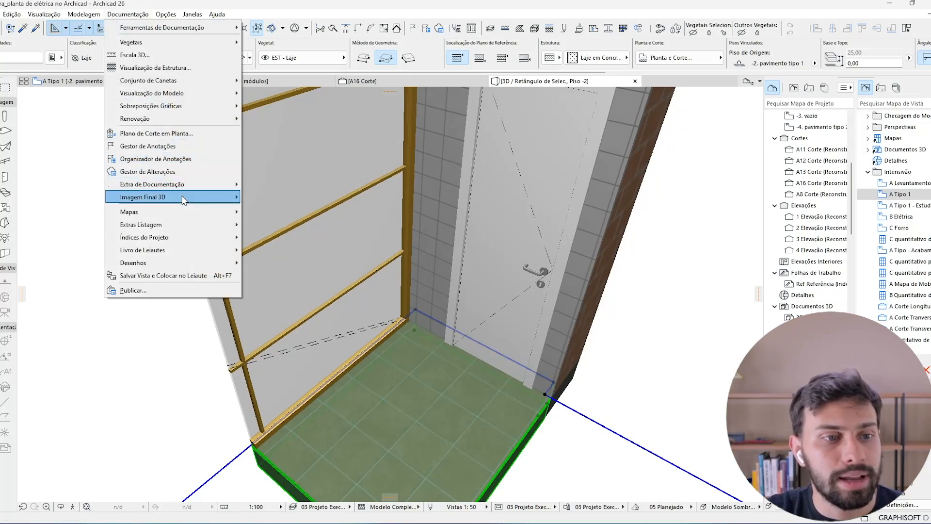
pyautogui.moveTo(184, 200)
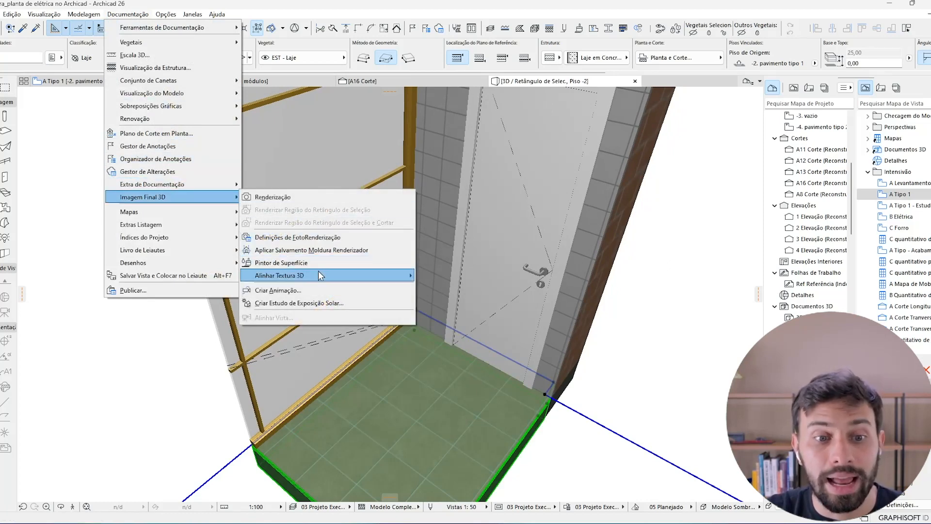
pyautogui.moveTo(319, 274)
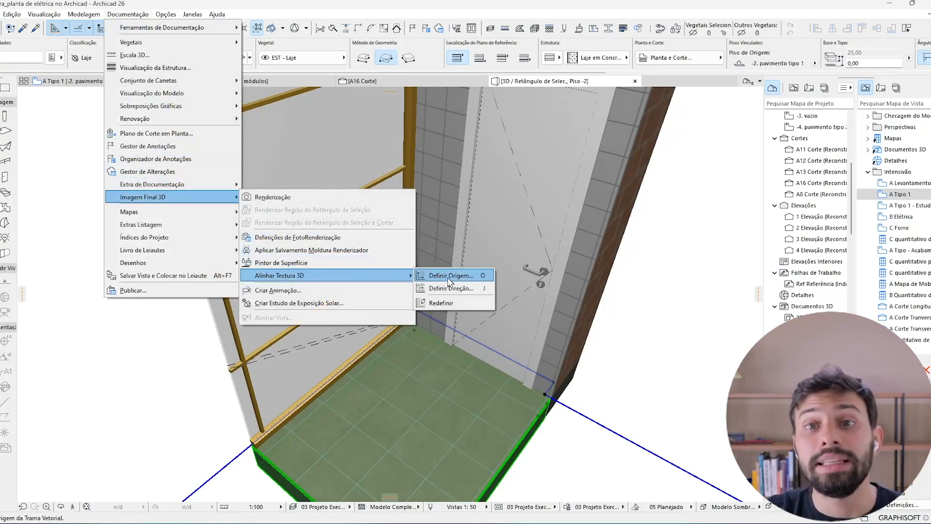
pyautogui.click(477, 276)
pyautogui.scroll(5, 416, 323)
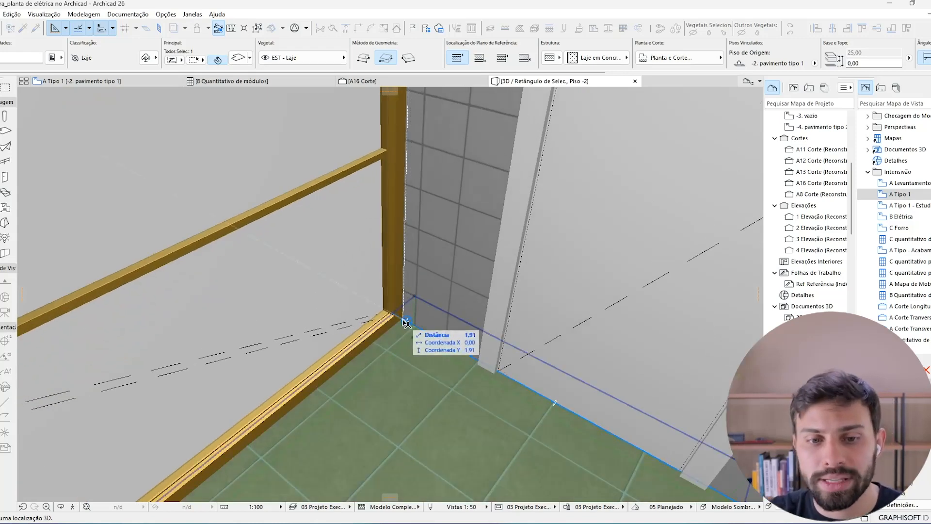
pyautogui.click(406, 323)
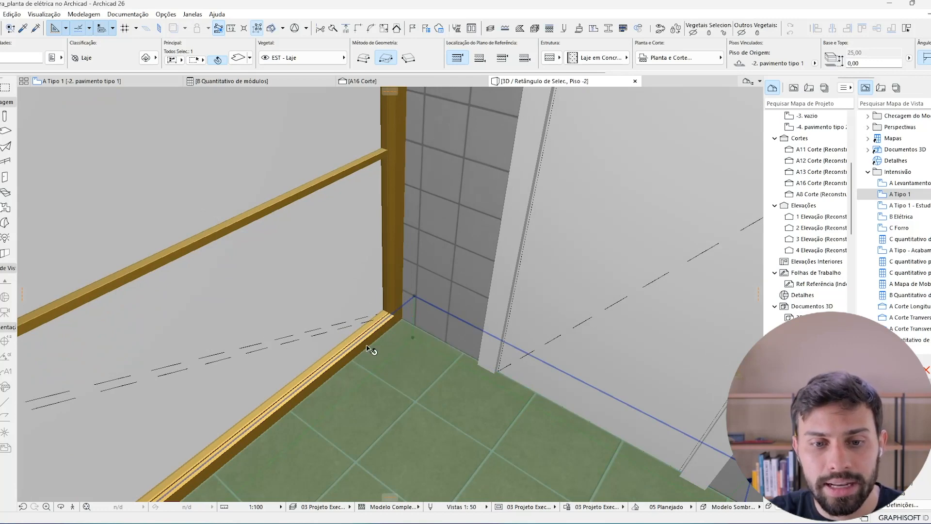
# Redefine the slab's 3D texture origin at the foot of the door frame nearest the window
pyautogui.keyDown('shift'); pyautogui.moveTo(436, 359); pyautogui.dragTo(420, 329, button='middle'); pyautogui.keyUp('shift')
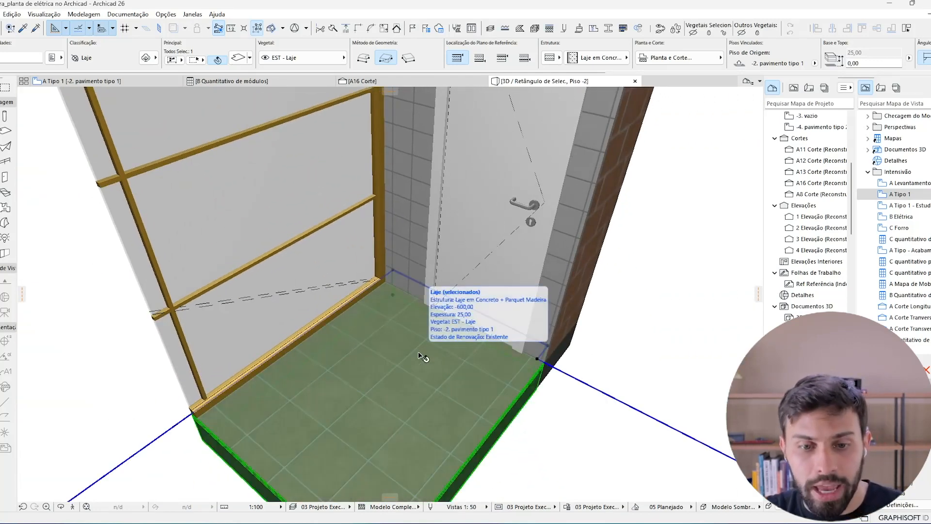
pyautogui.hotkey('ctrl', 'shift', 'o')
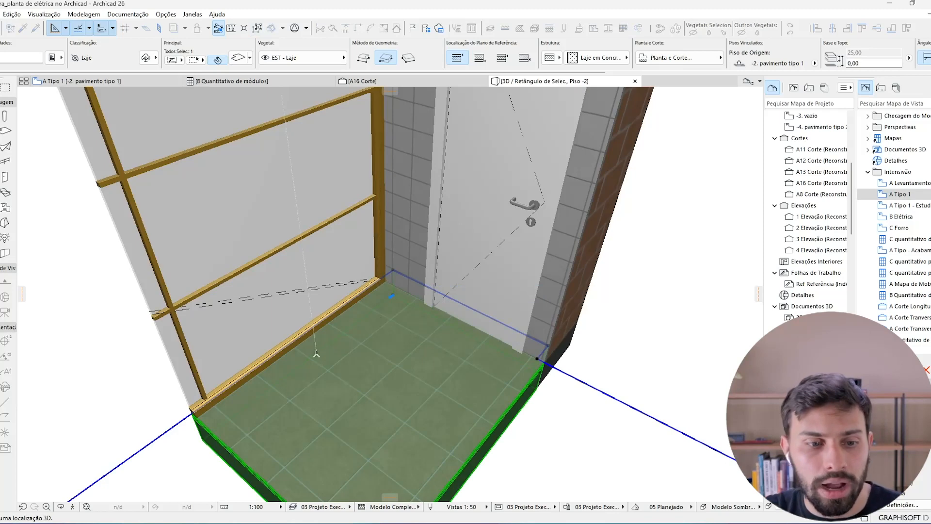
pyautogui.click(435, 307)
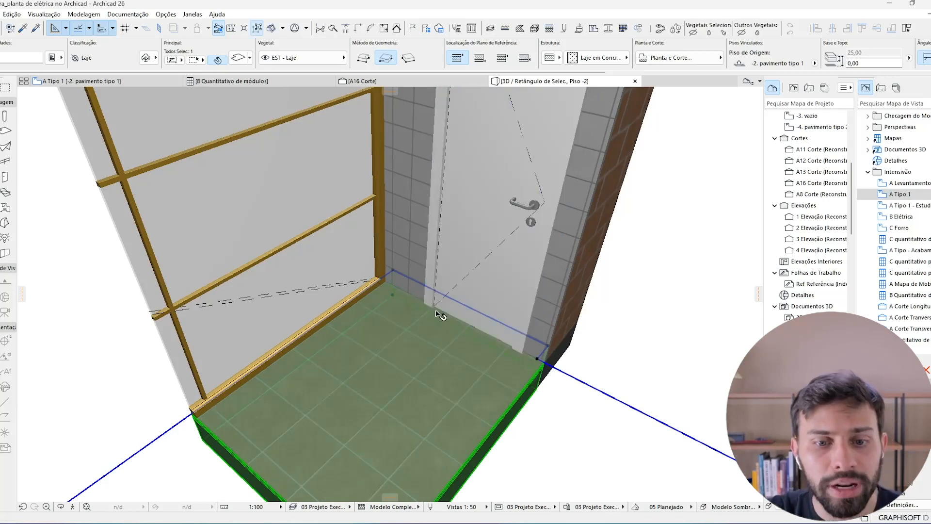
# Move the slab's fill origin in the floor plan from the door jamb back to the kitchen's inner upper-right corner
pyautogui.click(156, 84)
pyautogui.scroll(5, 522, 209)
pyautogui.click(543, 165)
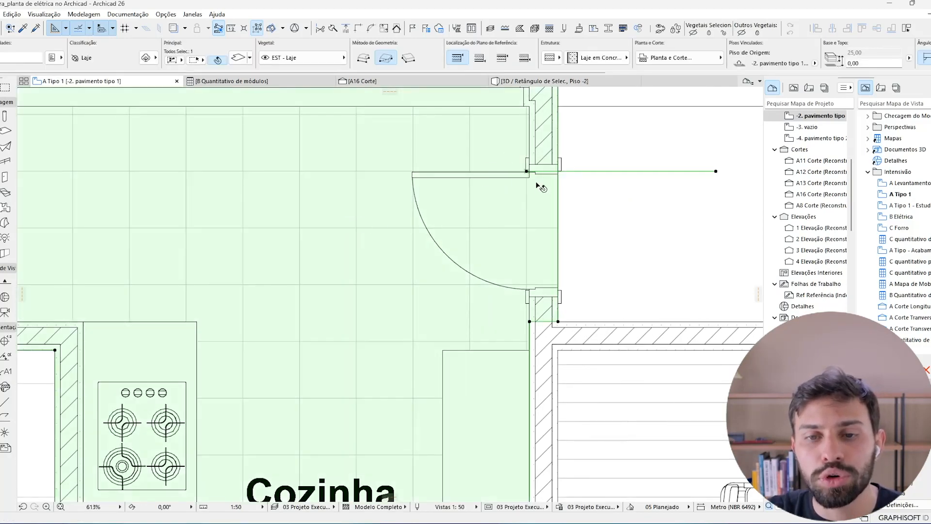
pyautogui.moveTo(522, 186); pyautogui.dragTo(480, 217, button='middle')
pyautogui.hotkey('ctrl', '2')
pyautogui.moveTo(464, 181); pyautogui.dragTo(502, 186)
pyautogui.press('Escape')
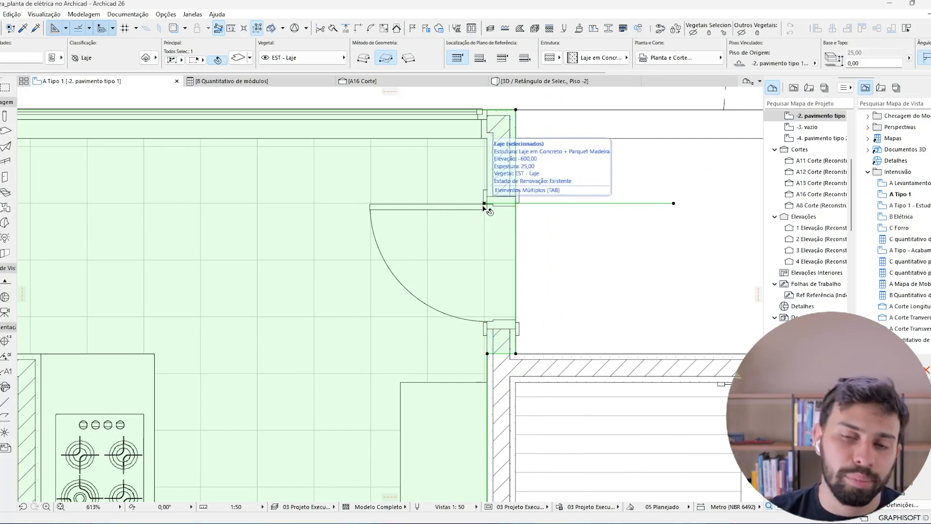
pyautogui.click(485, 203)
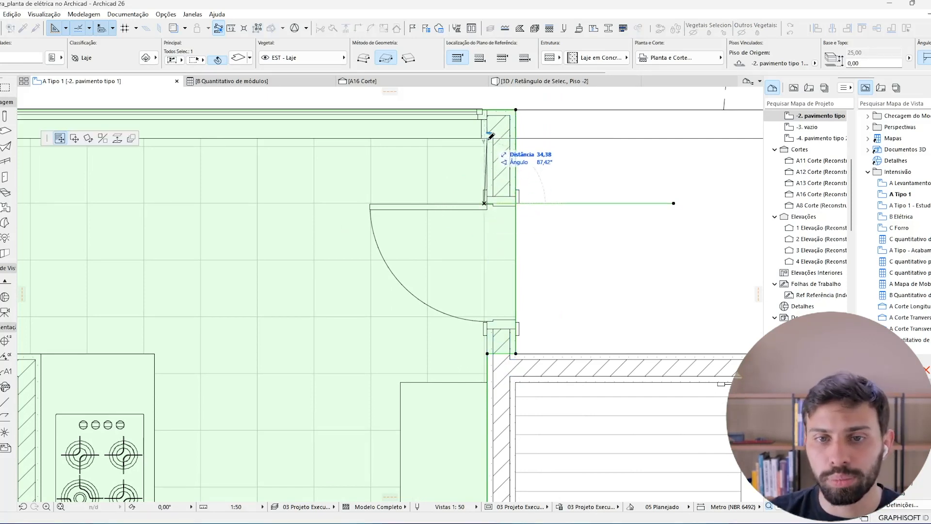
pyautogui.click(488, 138)
# Check the floor tiling at the kitchen corner in 3D and clear the slab selection
pyautogui.click(544, 81)
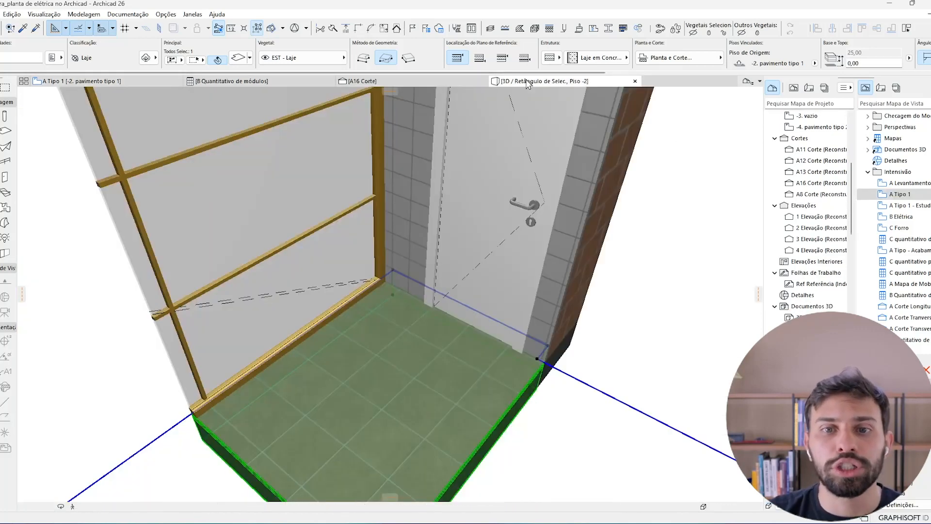
pyautogui.click(415, 351)
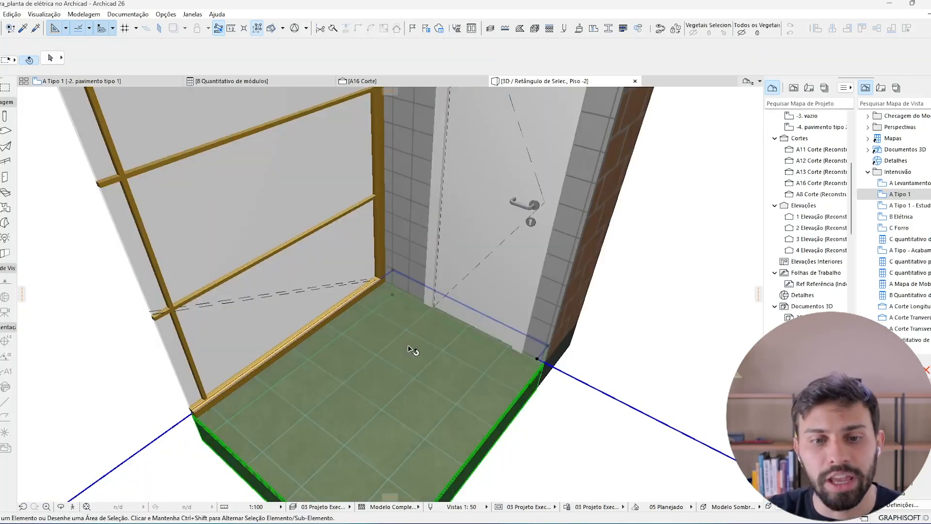
pyautogui.hotkey('ctrl', 'd')
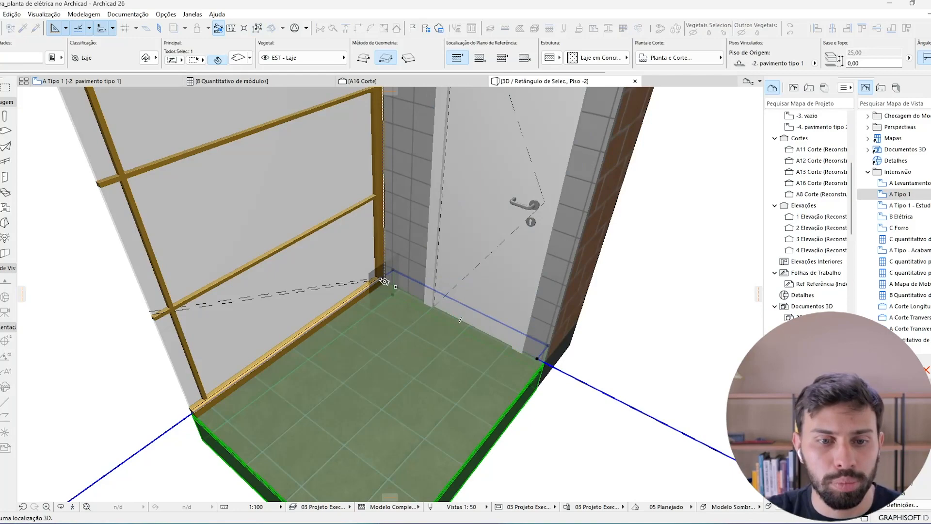
pyautogui.press('Escape')
pyautogui.press('Escape')
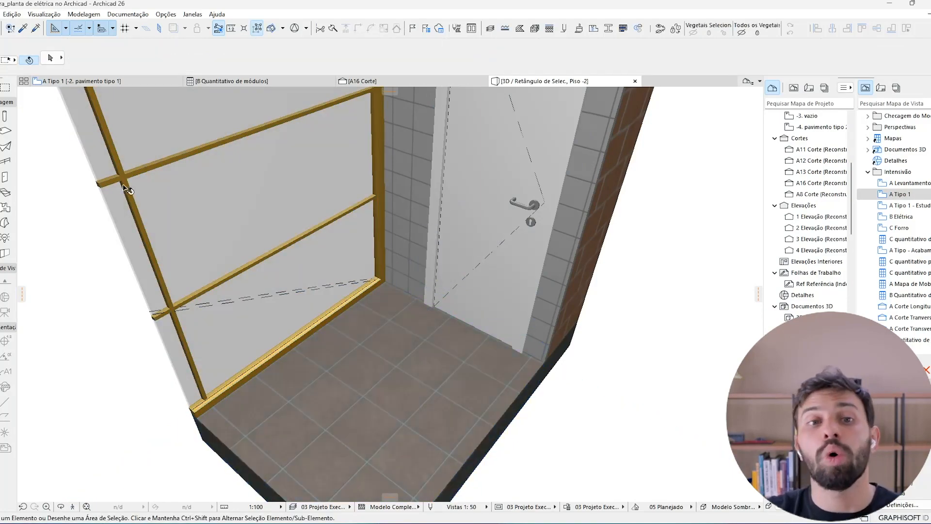
# Activate the Section tool in the floor plan and assign it to the visible layer Vegetal Archicad
pyautogui.click(121, 84)
pyautogui.scroll(-4, 495, 260)
pyautogui.scroll(-2, 499, 258)
pyautogui.click(409, 253)
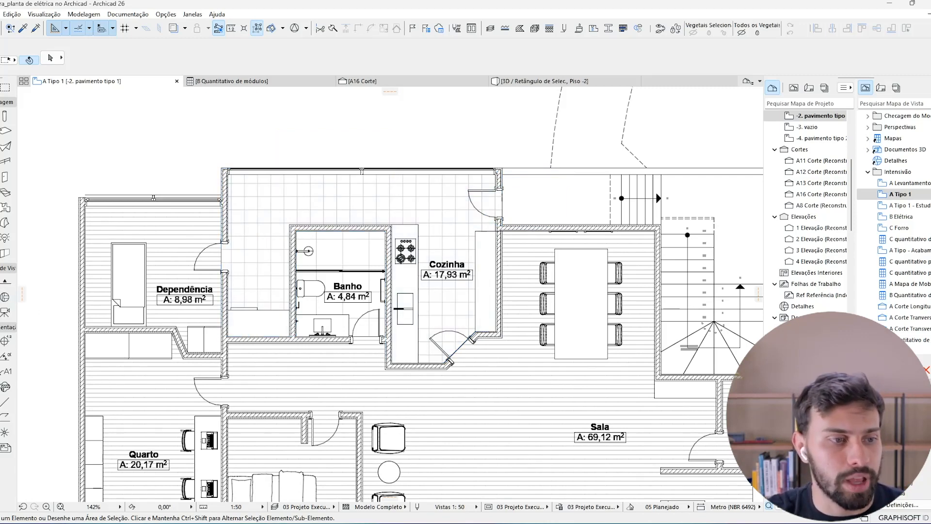
pyautogui.click(6, 282)
pyautogui.click(286, 133)
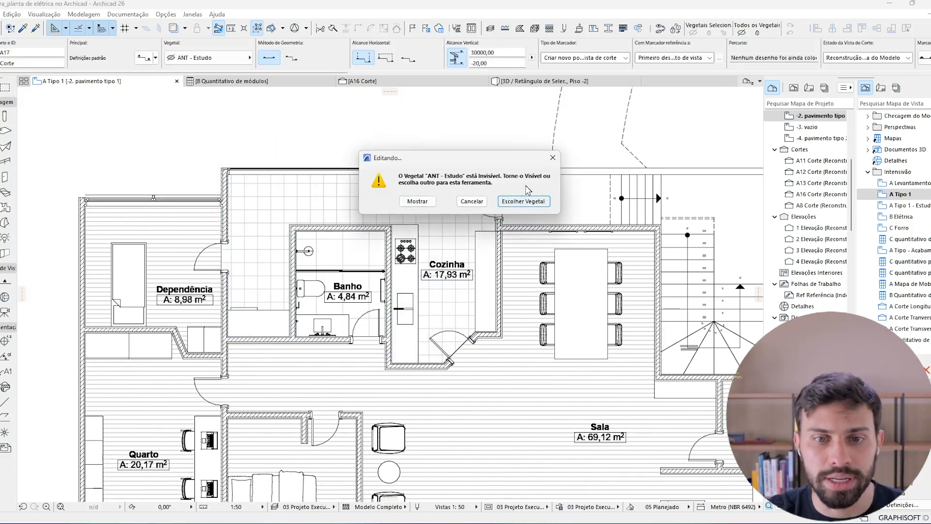
pyautogui.click(552, 158)
pyautogui.click(238, 58)
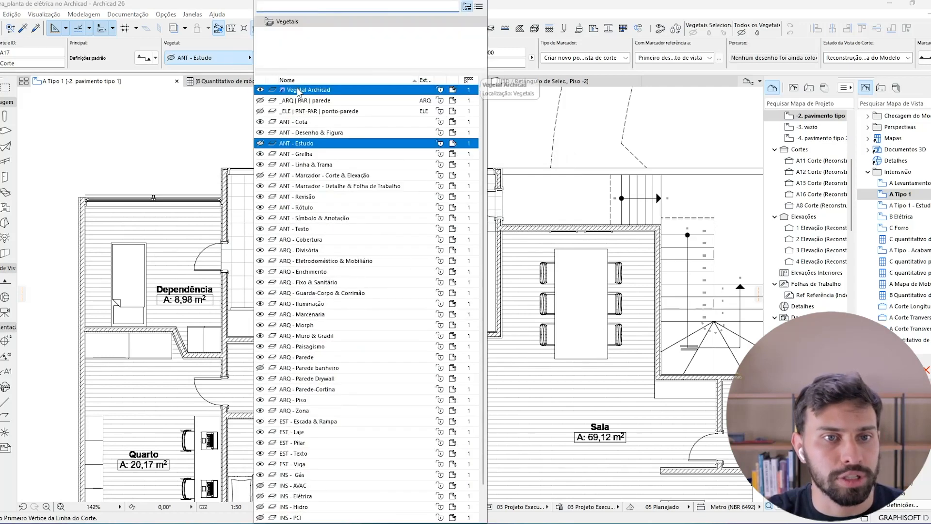
pyautogui.click(282, 145)
# Draw a vertical section line through the kitchen's service area between Dependência and Banho, facing the Dependência wall
pyautogui.click(266, 147)
pyautogui.click(266, 377)
pyautogui.click(262, 377)
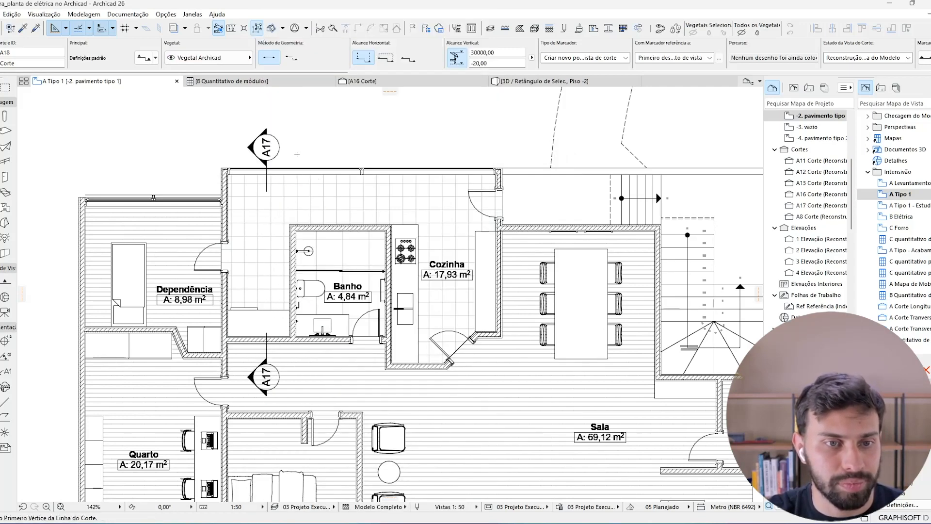
pyautogui.press('Escape')
# Select the new section marker and open its section with the current view settings
pyautogui.click(267, 147)
pyautogui.click(266, 147)
pyautogui.rightClick(267, 150)
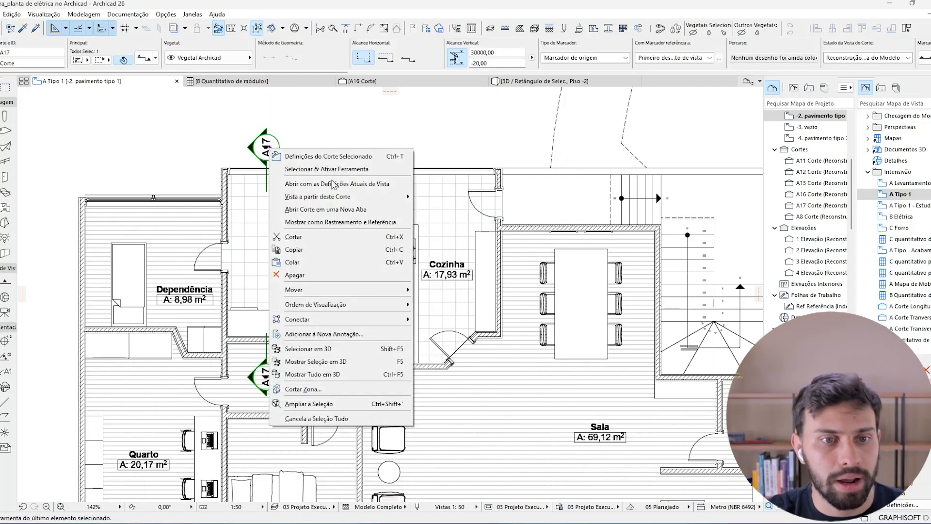
pyautogui.click(337, 181)
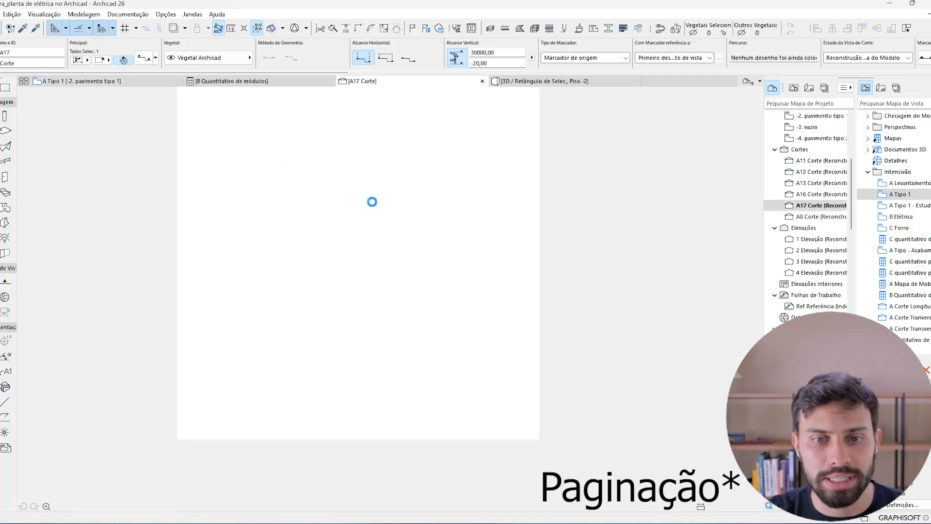
# Select the tiled wall in the section and examine its plan, section and surface settings for texture alignment options
pyautogui.click(488, 274)
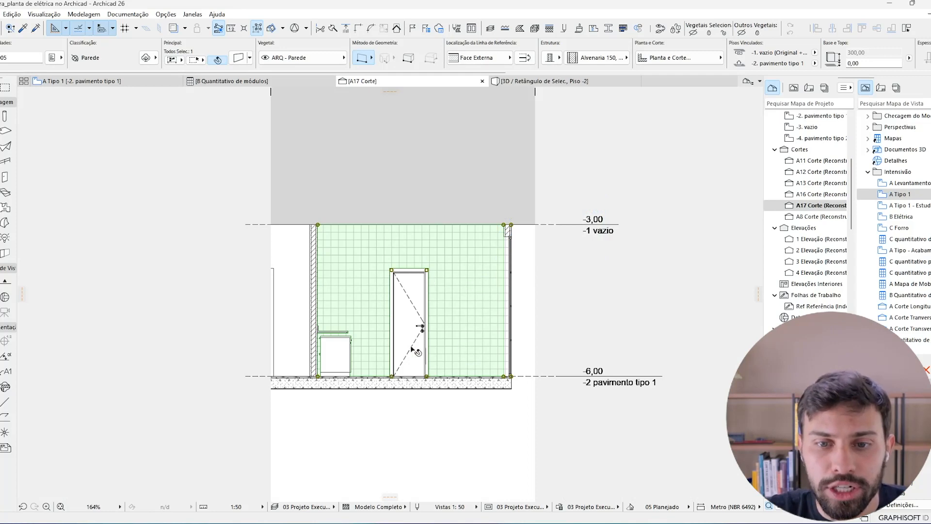
pyautogui.scroll(3, 456, 339)
pyautogui.moveTo(473, 291); pyautogui.dragTo(472, 298, button='middle')
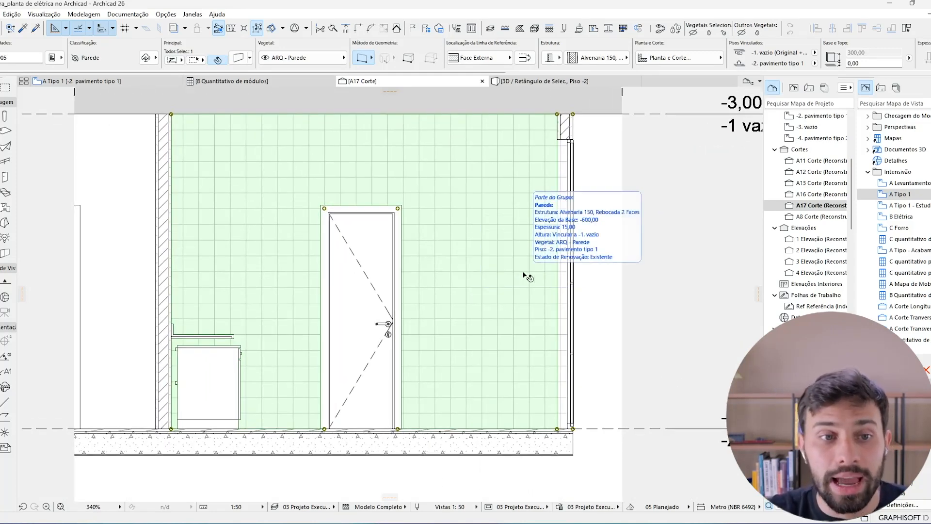
pyautogui.hotkey('ctrl', 't')
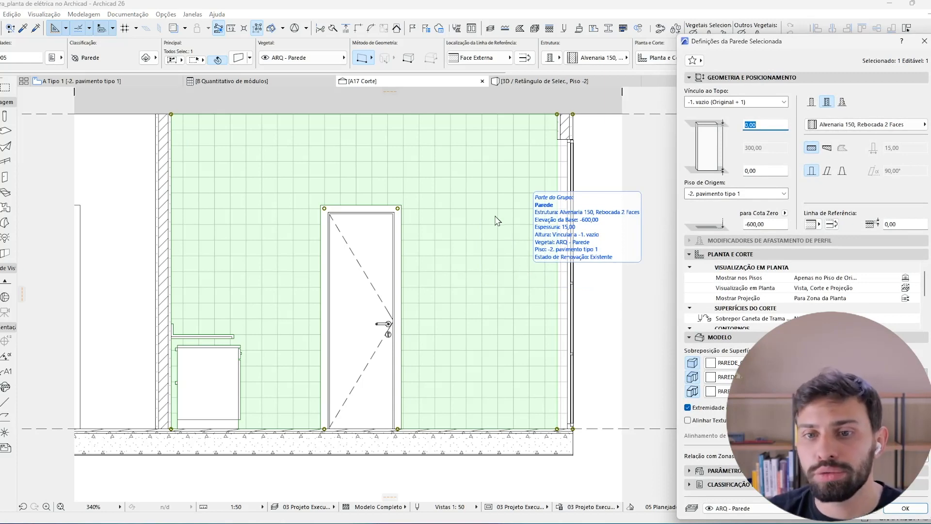
pyautogui.moveTo(758, 42); pyautogui.dragTo(394, 22)
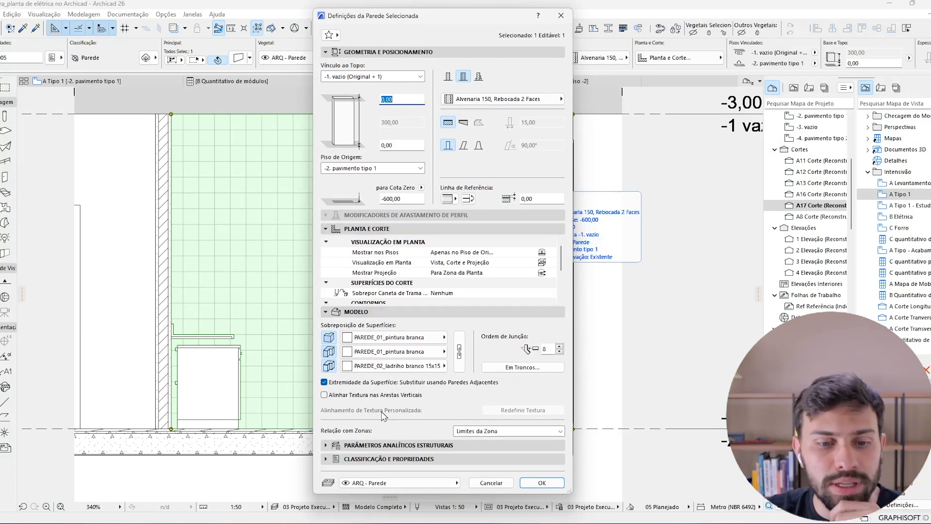
pyautogui.click(385, 52)
pyautogui.moveTo(423, 343); pyautogui.dragTo(418, 439)
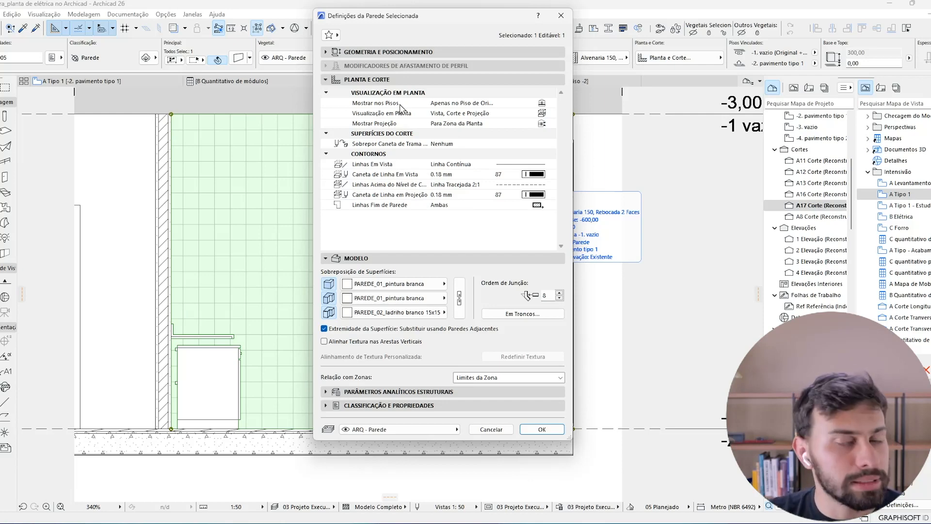
pyautogui.click(561, 16)
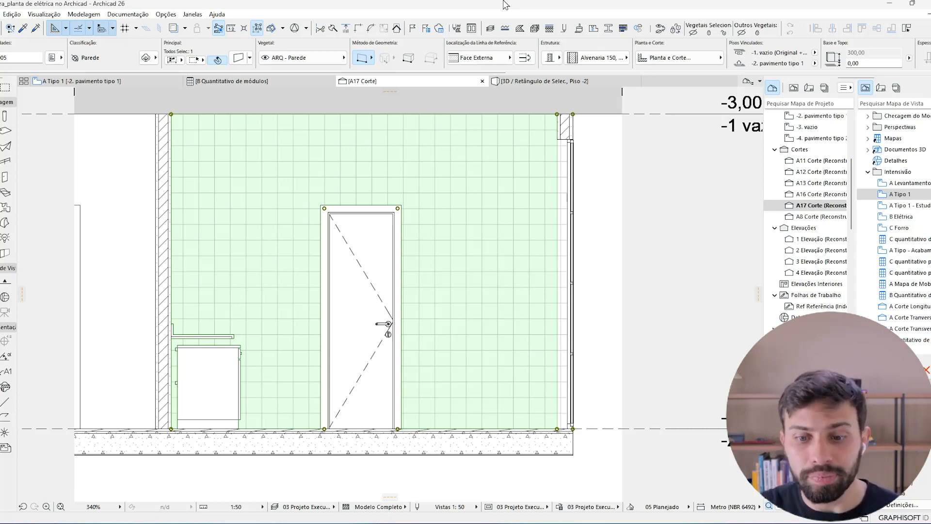
# Examine the tiled wall's upper corner in the section for a movable fill origin
pyautogui.moveTo(262, 163); pyautogui.dragTo(325, 231, button='middle')
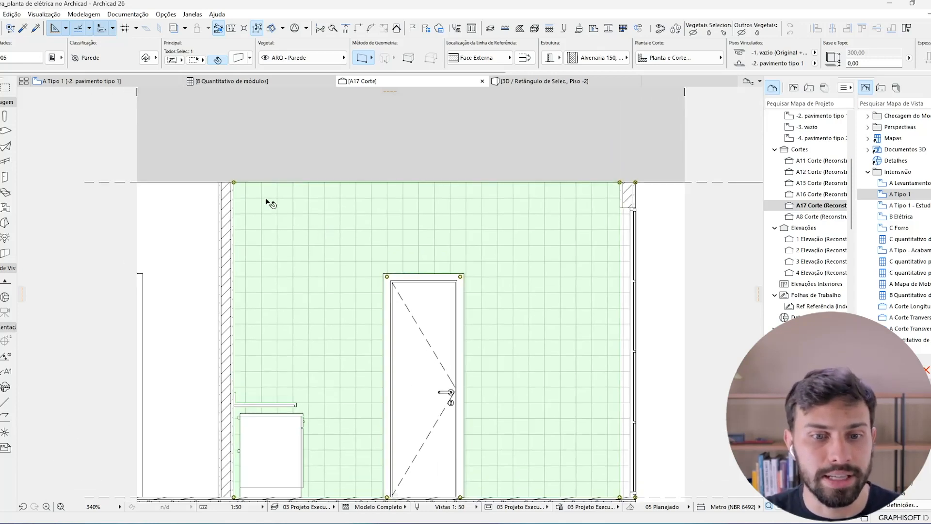
pyautogui.scroll(3, 266, 200)
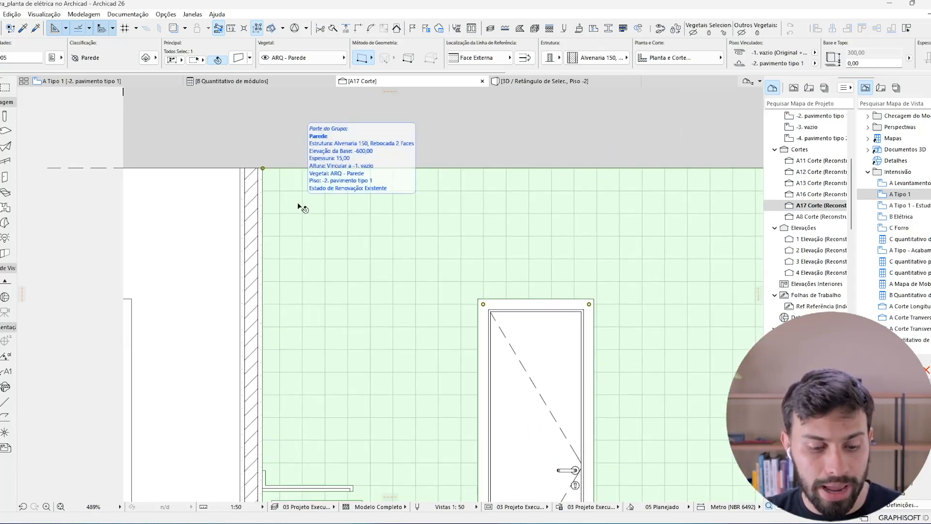
pyautogui.moveTo(267, 171)
pyautogui.mouseDown()
pyautogui.moveTo(270, 197)
pyautogui.moveTo(293, 170)
pyautogui.moveTo(305, 173)
pyautogui.moveTo(293, 179)
pyautogui.mouseUp()
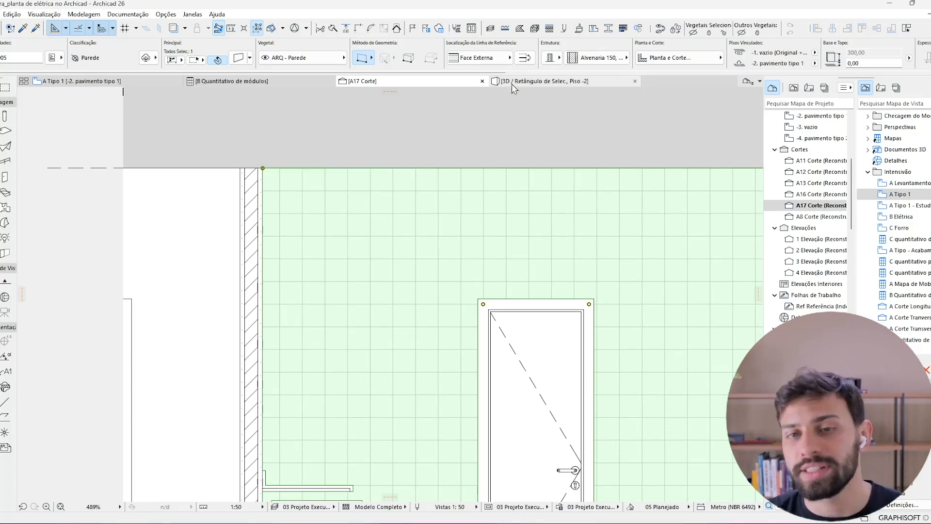
# In the plan, marquee the wall between Dependência and the service area and show it in 3D, facing its tiled side
pyautogui.click(49, 83)
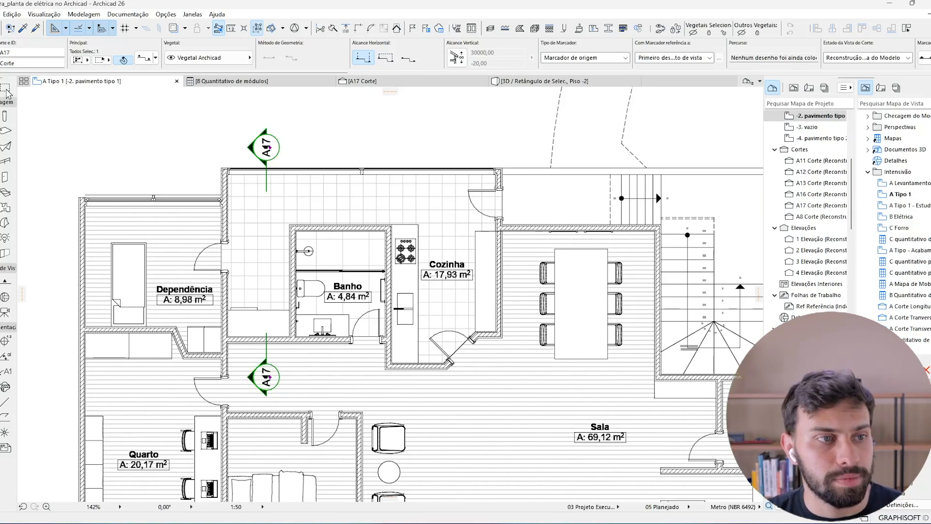
pyautogui.press('Escape')
pyautogui.click(248, 375)
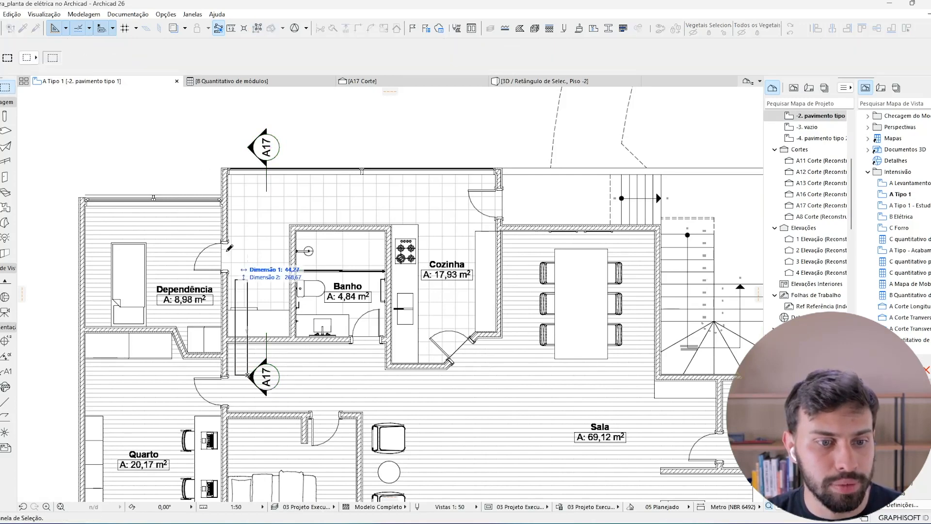
pyautogui.click(197, 147)
pyautogui.press('F5')
pyautogui.keyDown('shift'); pyautogui.moveTo(458, 296); pyautogui.dragTo(363, 242, button='middle'); pyautogui.keyUp('shift')
# Set the 3D texture origin of the tiled wall with the door at its upper inner corner, where it meets the brick wall
pyautogui.click(322, 203)
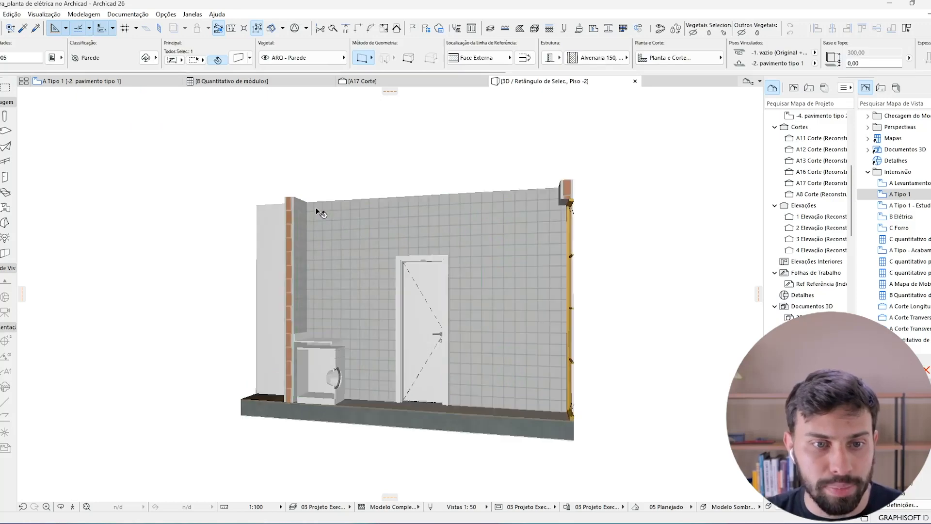
pyautogui.scroll(5, 316, 208)
pyautogui.click(138, 14)
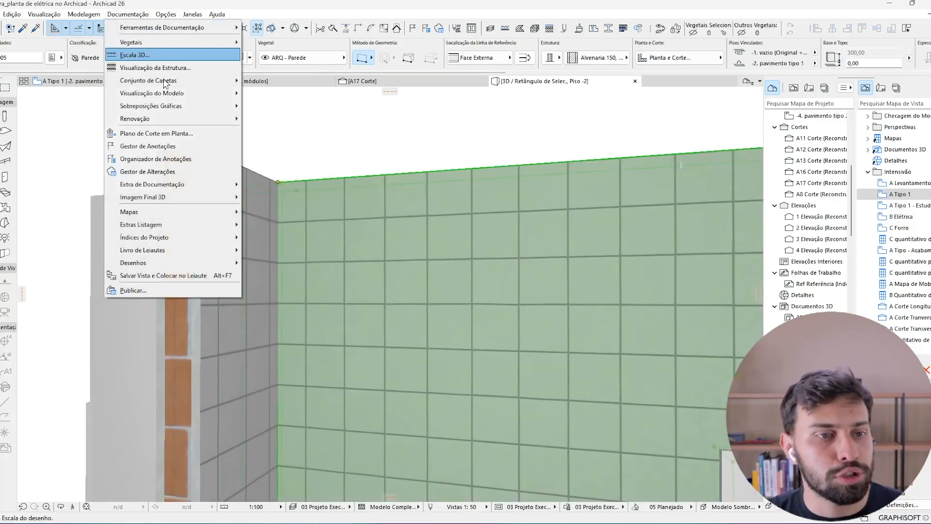
pyautogui.moveTo(208, 198)
pyautogui.moveTo(325, 276)
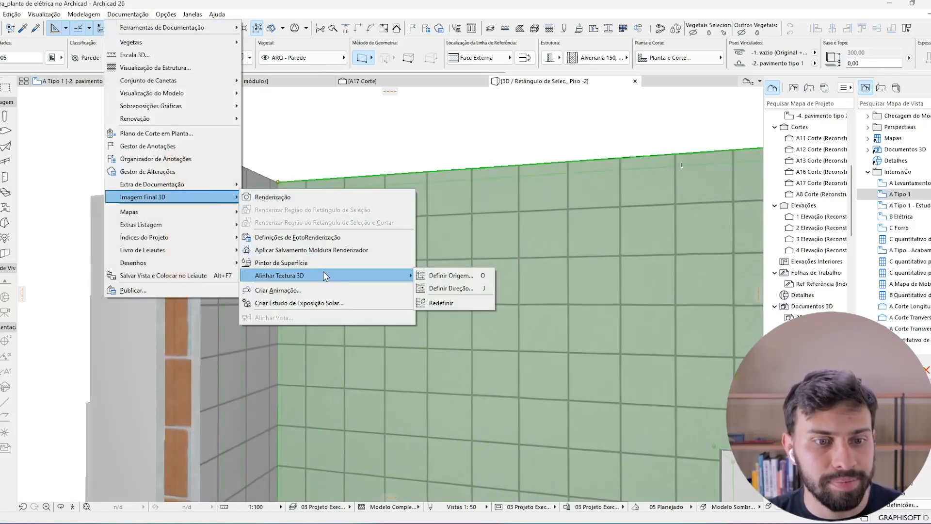
pyautogui.click(442, 275)
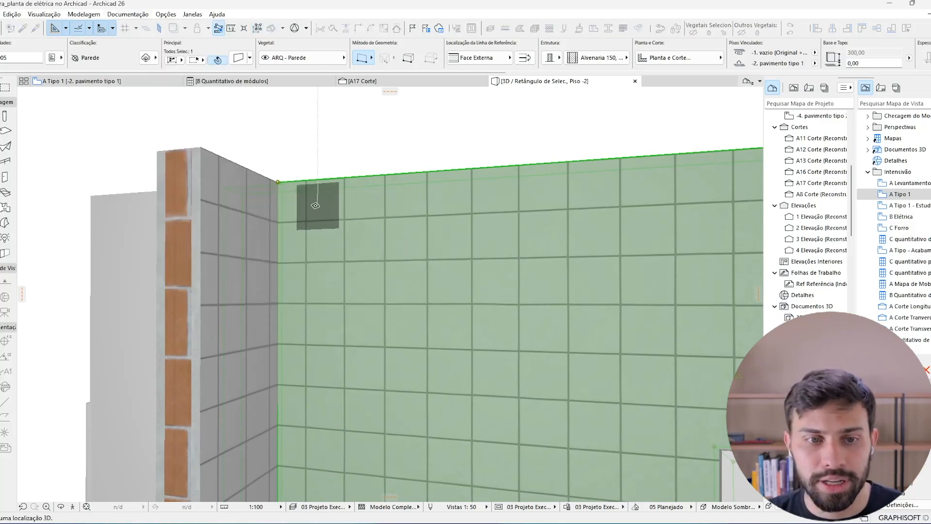
pyautogui.click(280, 181)
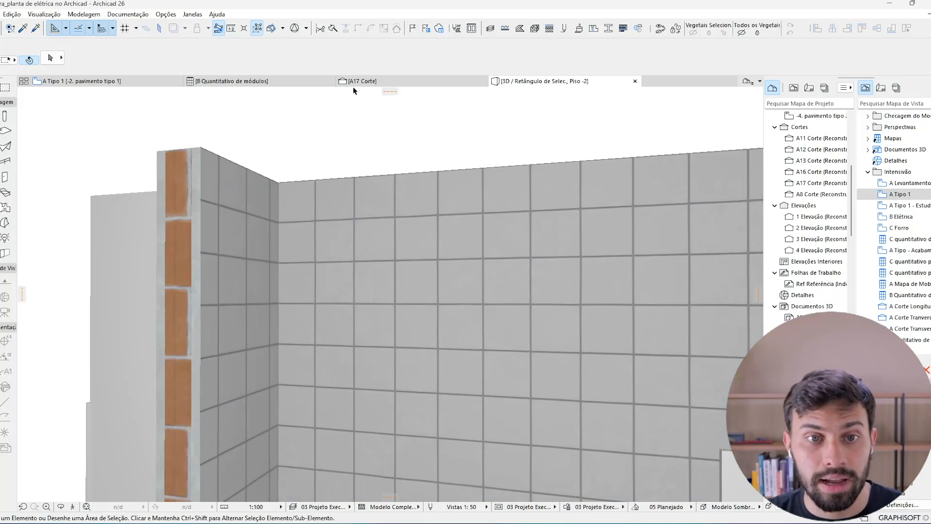
# Return to the A17 section and check the tile alignment from the wall's upper corner down towards the door
pyautogui.click(353, 83)
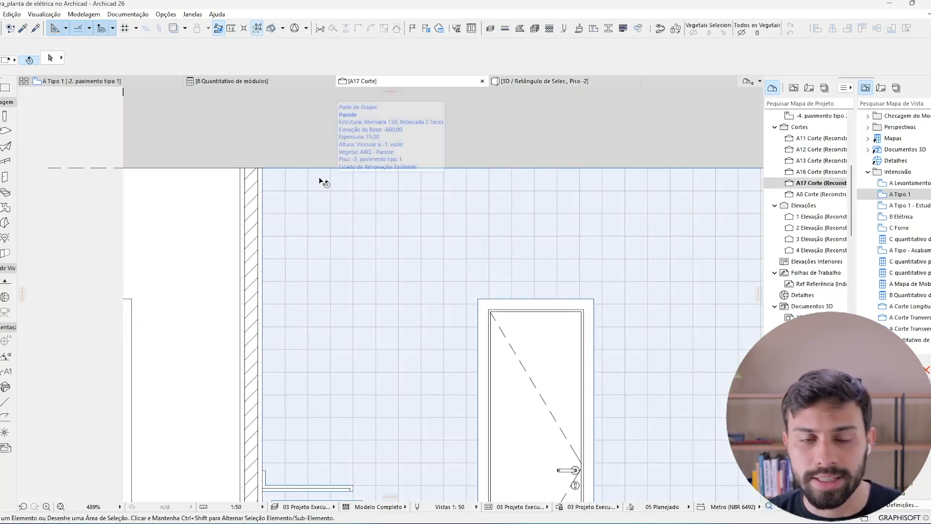
pyautogui.hotkey('ctrl', '2')
pyautogui.moveTo(275, 175)
pyautogui.mouseDown()
pyautogui.moveTo(272, 212)
pyautogui.moveTo(278, 198)
pyautogui.mouseUp()
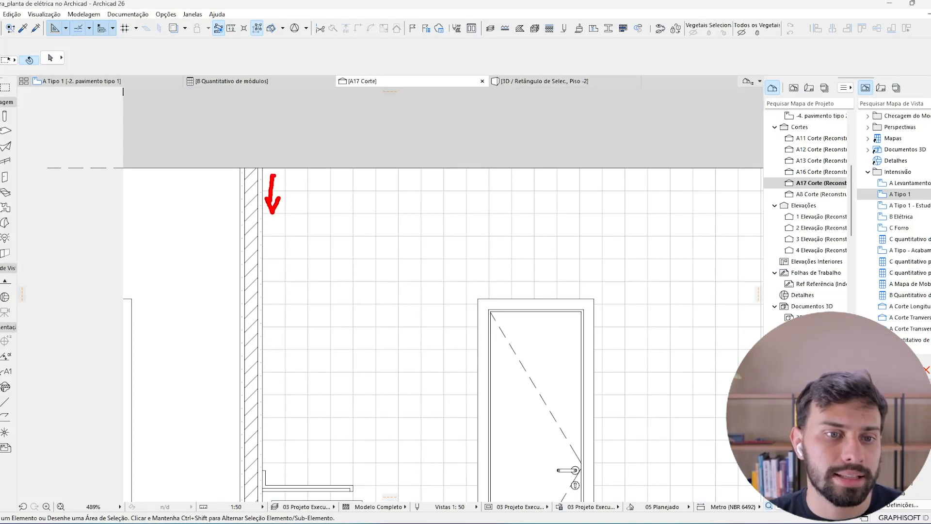
pyautogui.press('Escape')
pyautogui.scroll(-3, 347, 194)
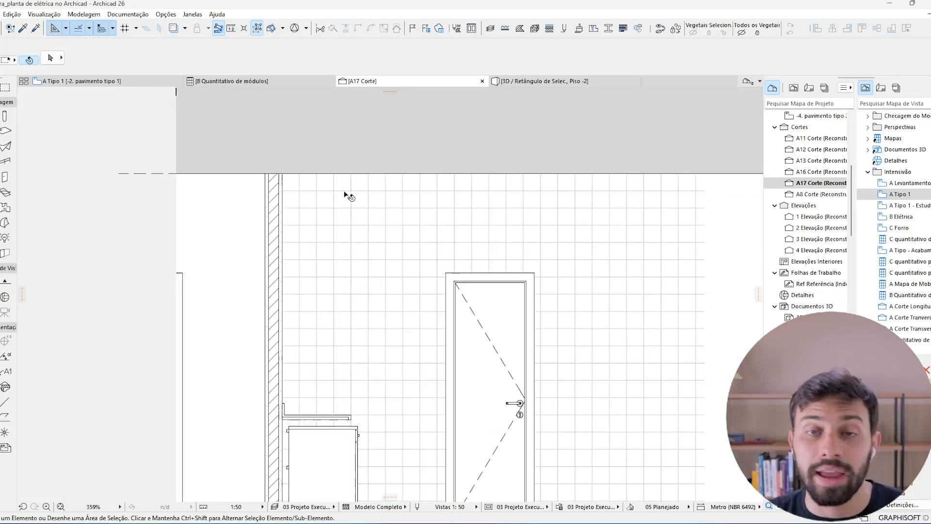